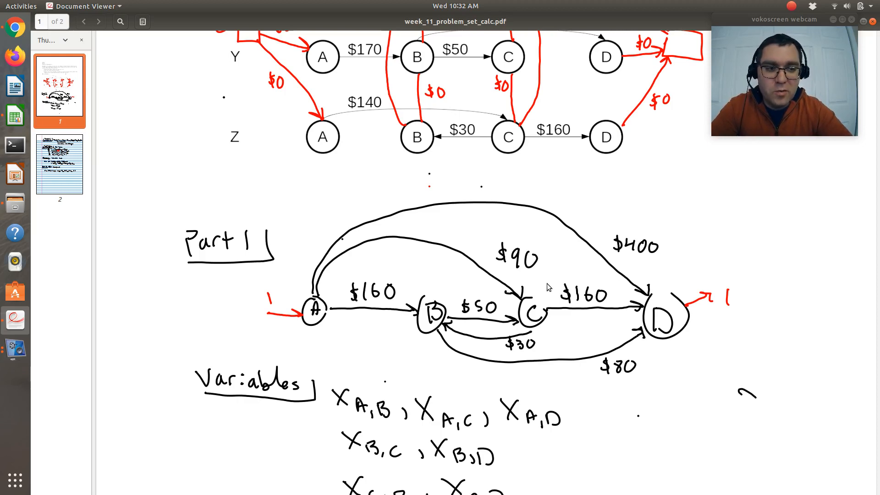
# Examine the Part 1 network diagram, its variables, the general and node balance constraints, and the cost objective in the problem set.
pyautogui.scroll(5, 548, 287)
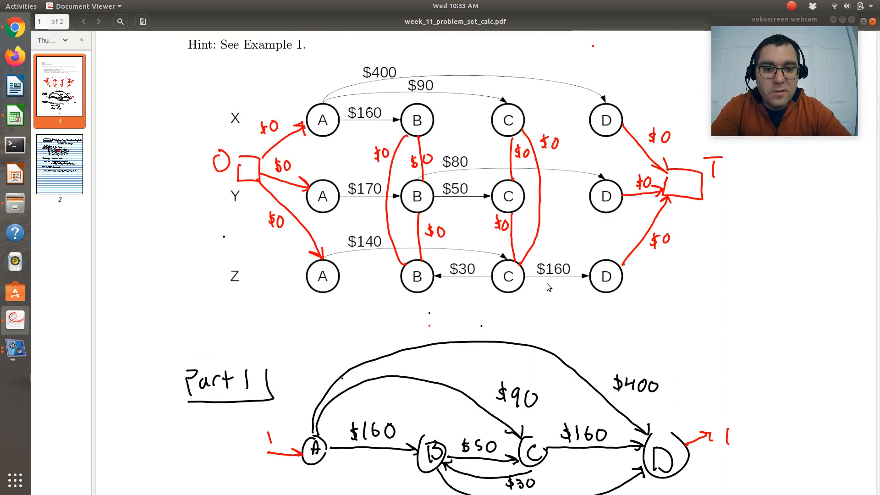
pyautogui.scroll(-5, 546, 283)
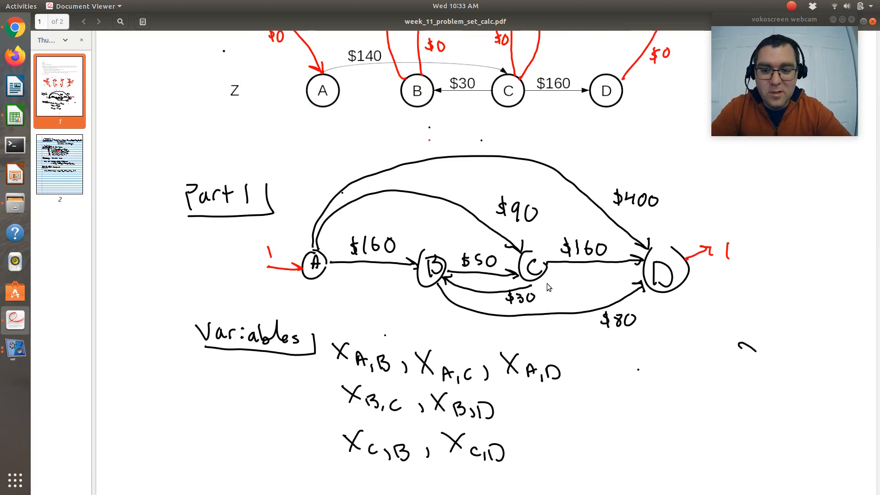
pyautogui.scroll(-3, 546, 283)
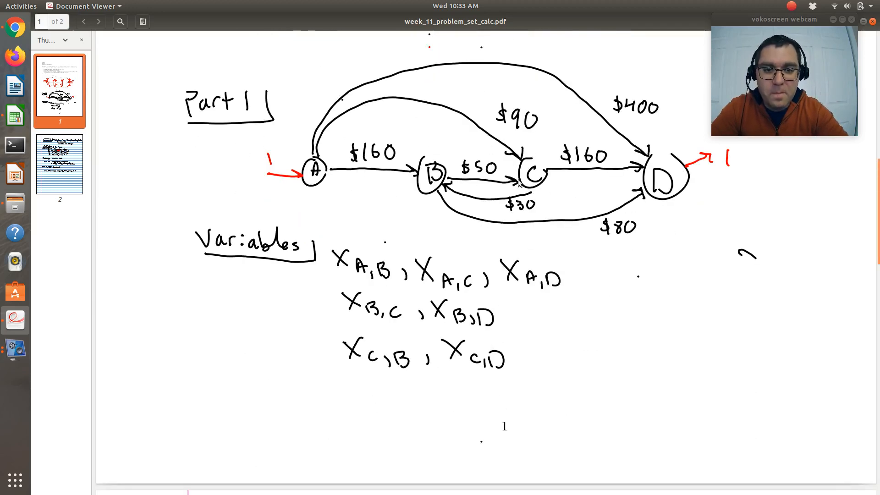
pyautogui.scroll(-5, 374, 250)
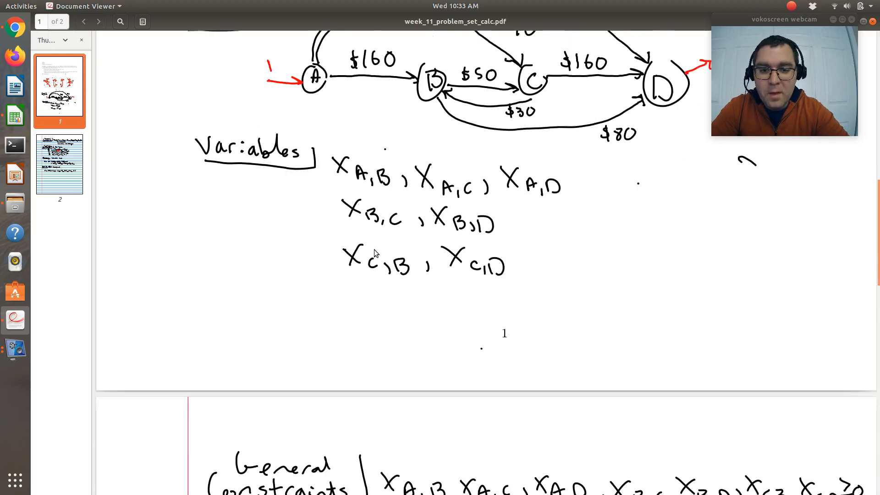
pyautogui.scroll(5, 374, 254)
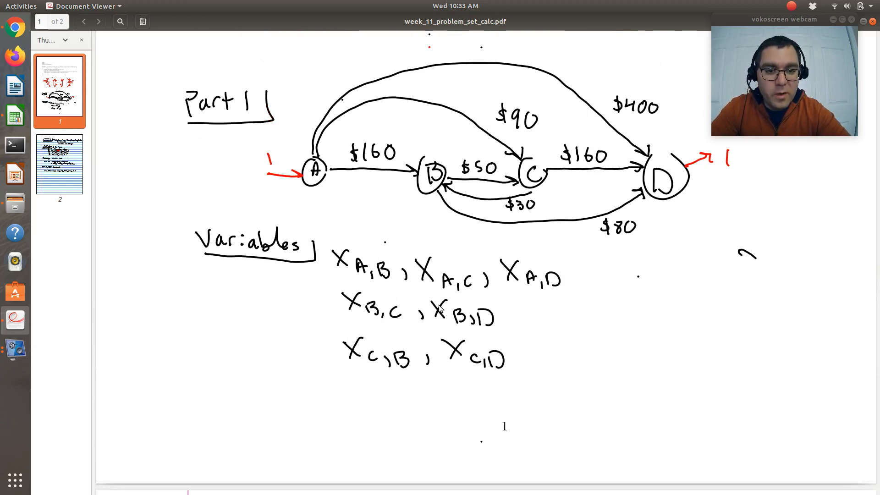
pyautogui.scroll(-6, 439, 306)
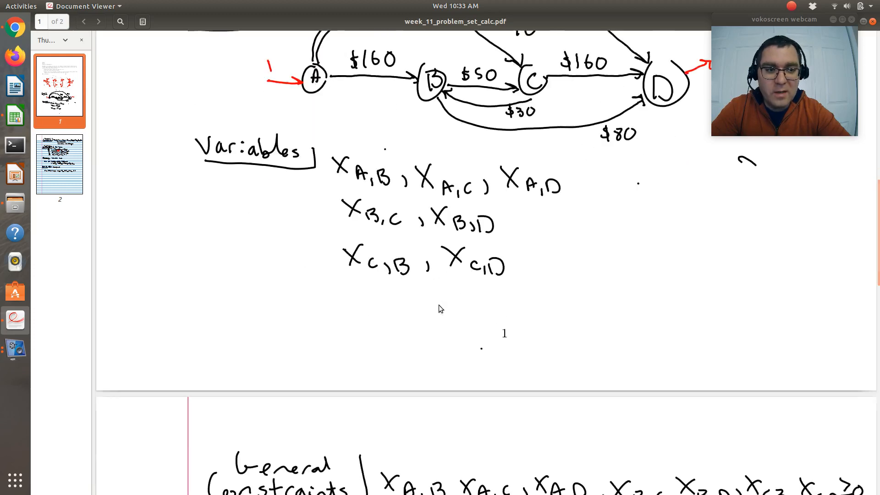
pyautogui.scroll(-3, 439, 308)
pyautogui.scroll(-8, 439, 308)
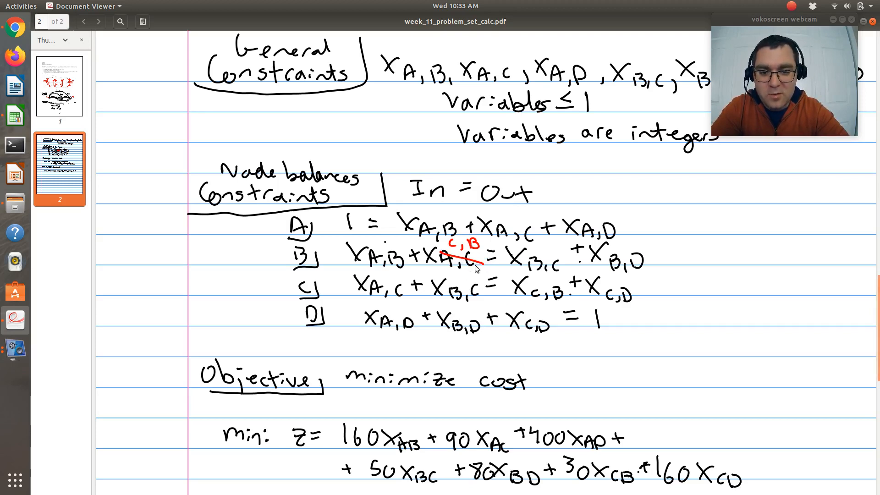
pyautogui.scroll(-2, 476, 268)
pyautogui.scroll(-4, 476, 268)
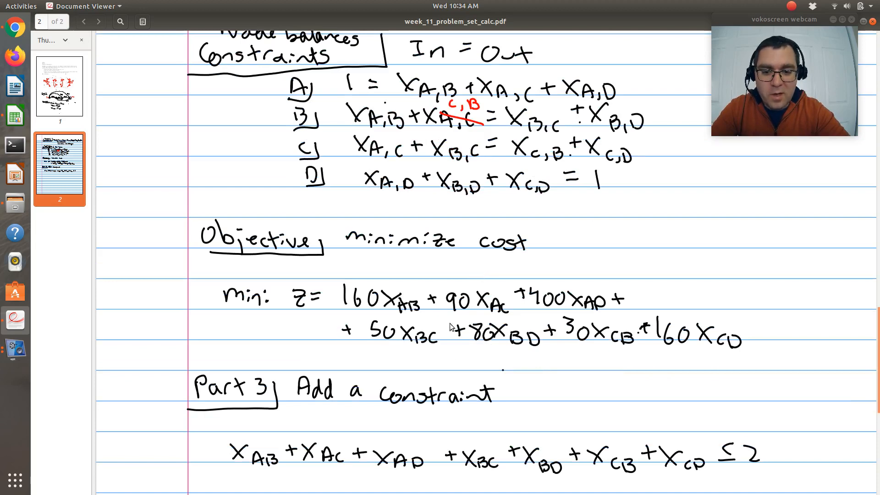
pyautogui.scroll(6, 480, 303)
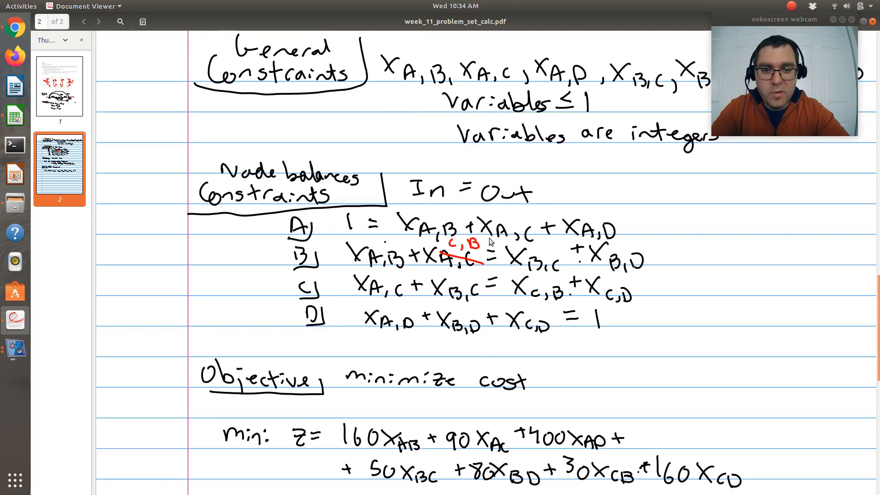
pyautogui.scroll(6, 490, 242)
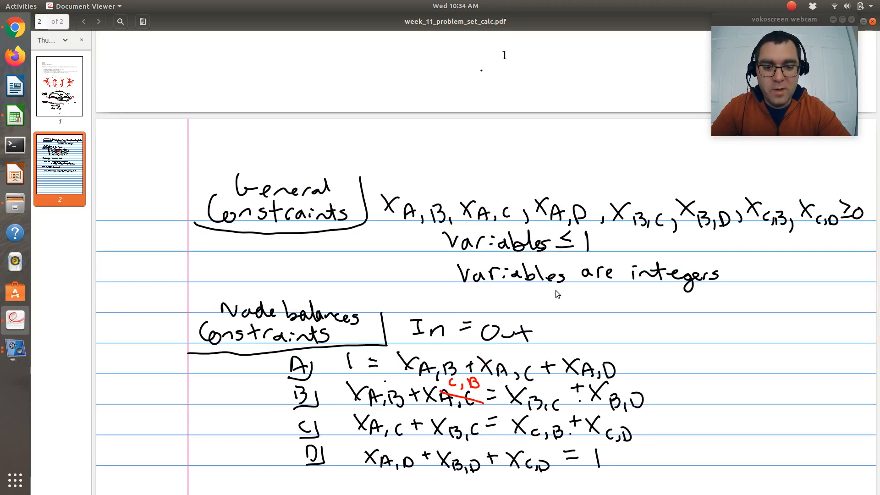
pyautogui.scroll(-6, 556, 290)
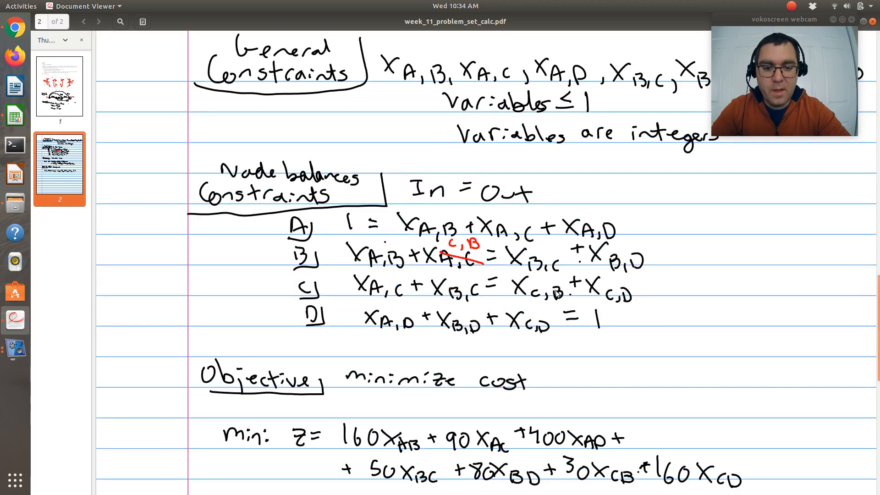
# Switch to the LibreOffice Calc spreadsheet and enter the label Objective ($) in A5.
pyautogui.hotkey('ctrl', 'alt', 'Down')
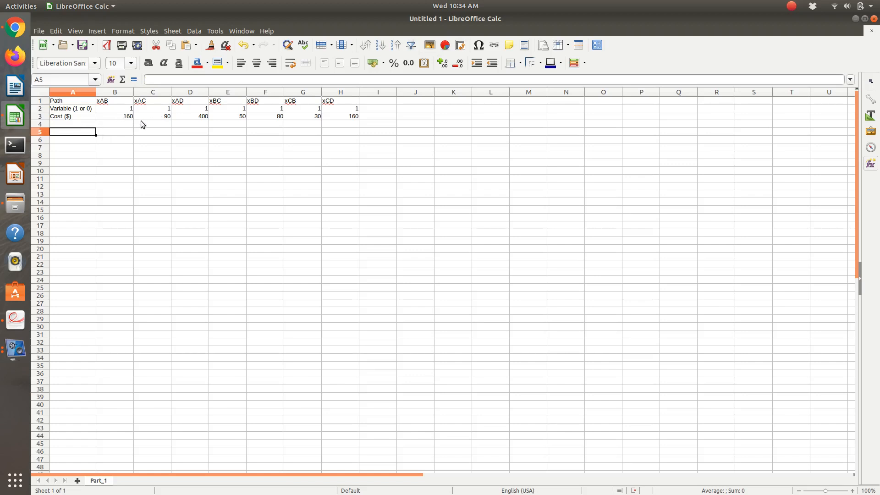
pyautogui.write('objective')
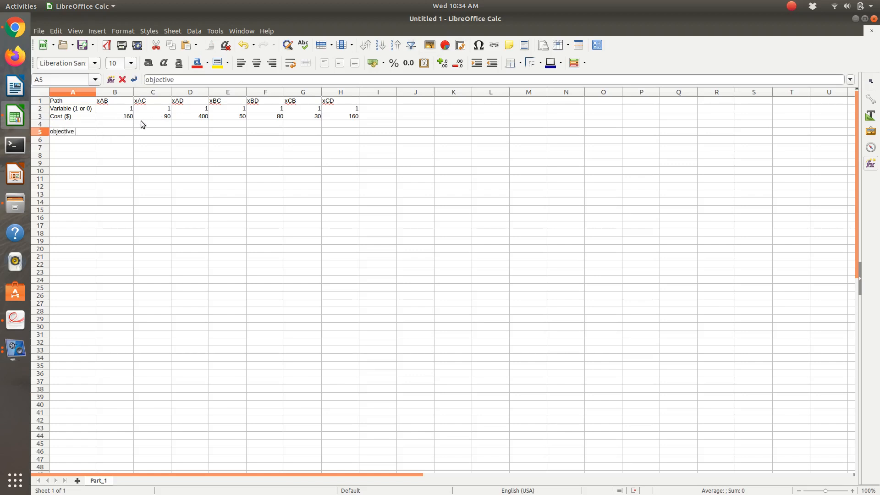
pyautogui.write(' ($)')
pyautogui.press('Tab')
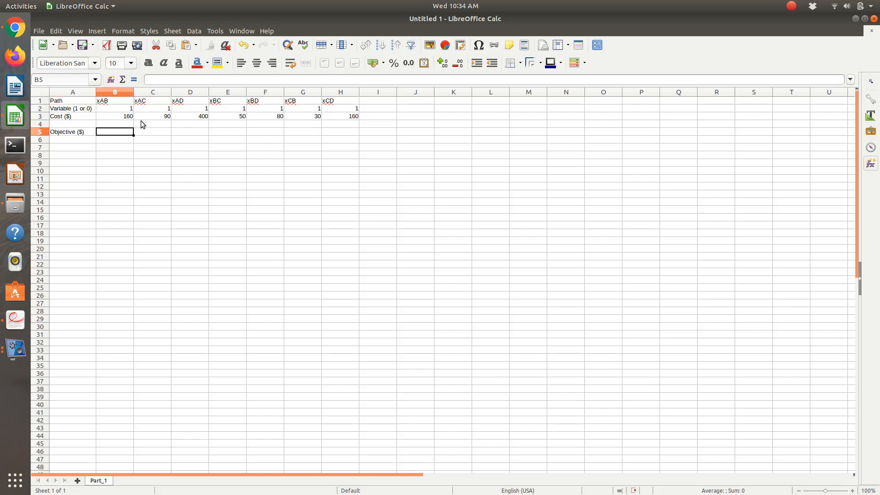
# Consult the objective function in the PDF, return to the spreadsheet and enter =SUMPRODUCT(B2:H2,B3:H3) in B5.
pyautogui.hotkey('ctrl', 'alt', 'Up')
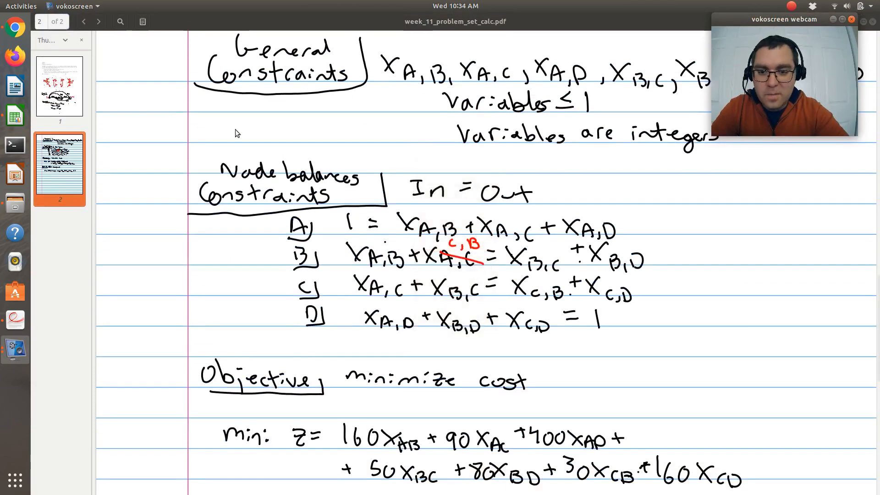
pyautogui.click(388, 360)
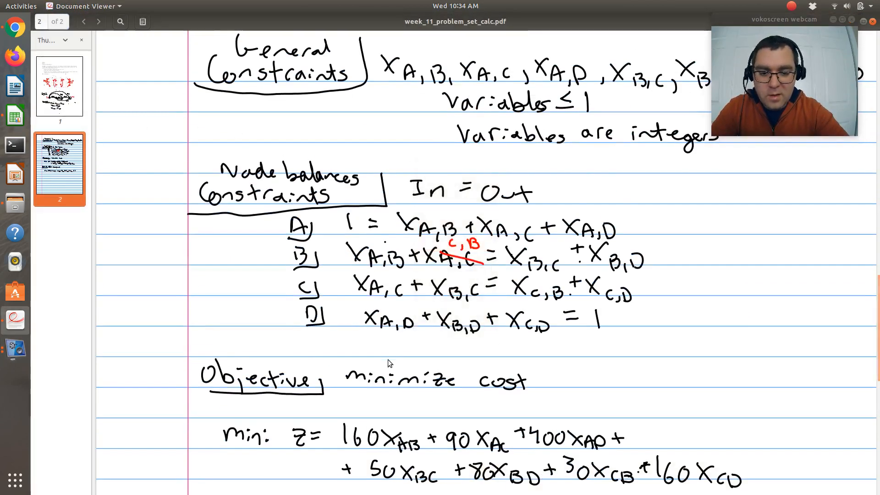
pyautogui.scroll(-3, 388, 360)
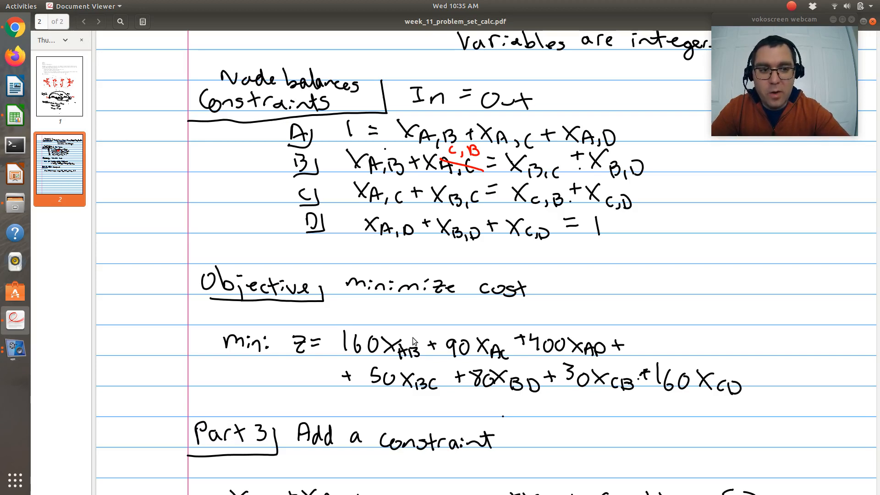
pyautogui.hotkey('ctrl', 'alt', 'Down')
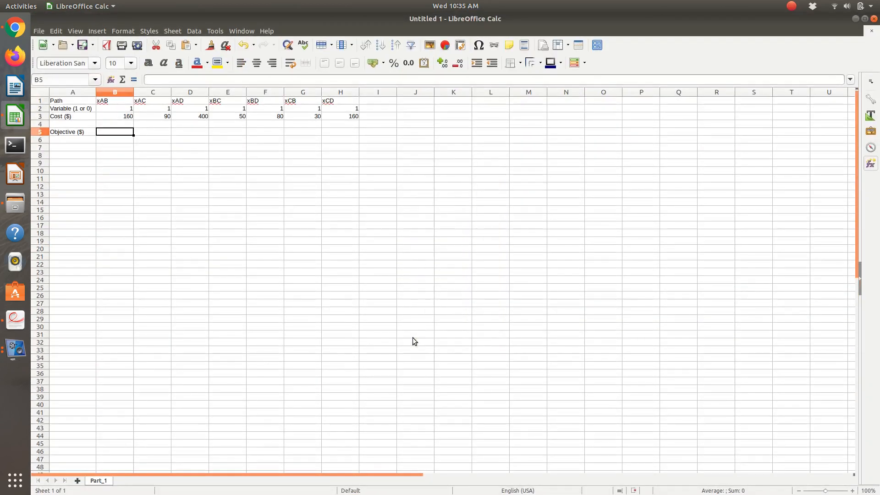
pyautogui.write('=sumpr')
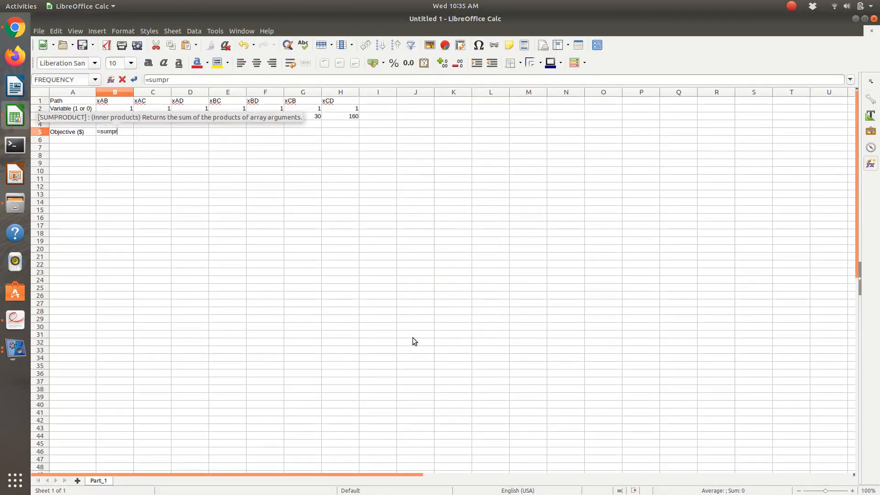
pyautogui.write('od(')
pyautogui.press('BackSpace')
pyautogui.write('duc')
pyautogui.press('BackSpace')
pyautogui.press('BackSpace')
pyautogui.write('uct(')
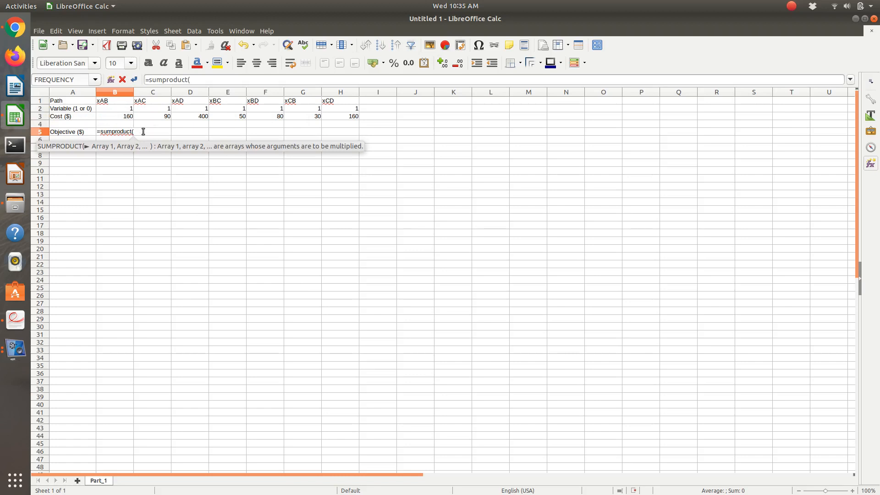
pyautogui.moveTo(127, 110); pyautogui.dragTo(334, 113)
pyautogui.write(',')
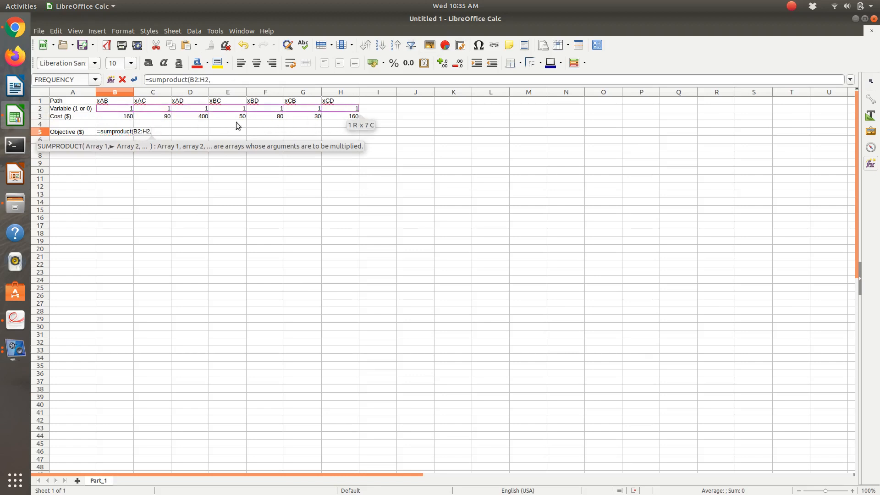
pyautogui.moveTo(123, 119); pyautogui.dragTo(349, 121)
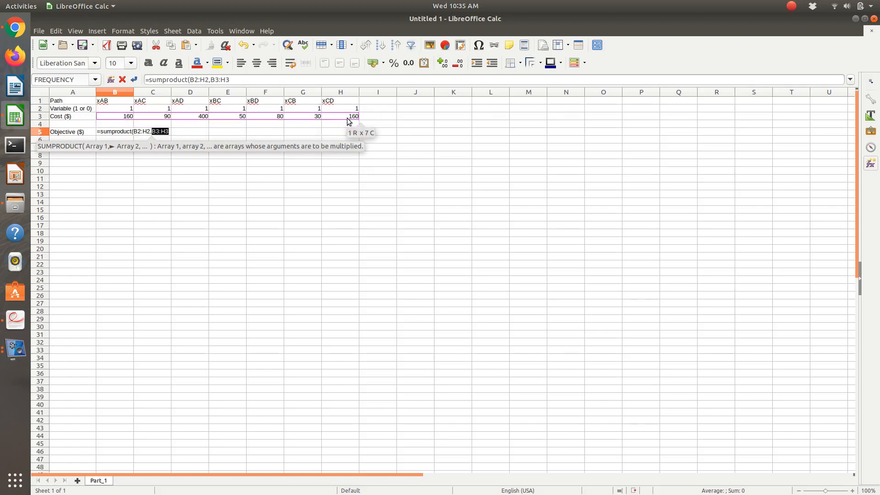
pyautogui.press('Return')
# Enter the heading Constraints in A7, correcting its spelling, and the node label A in A8.
pyautogui.press('Return')
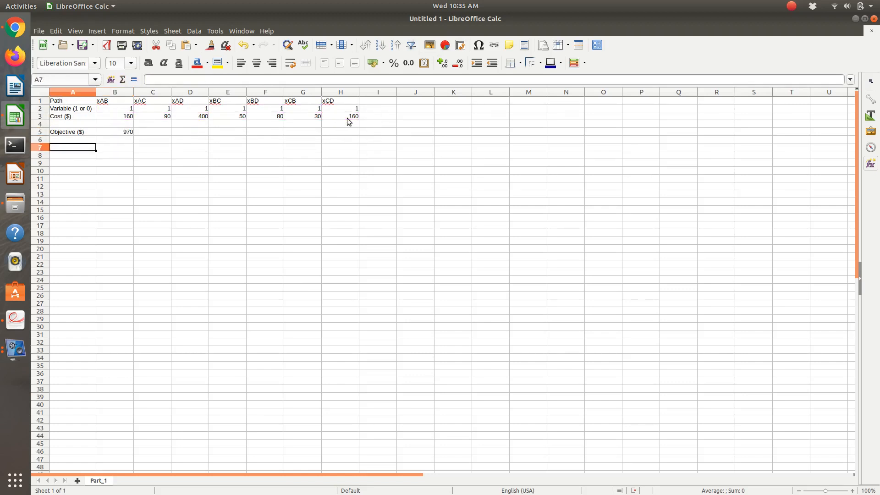
pyautogui.write('Constaints')
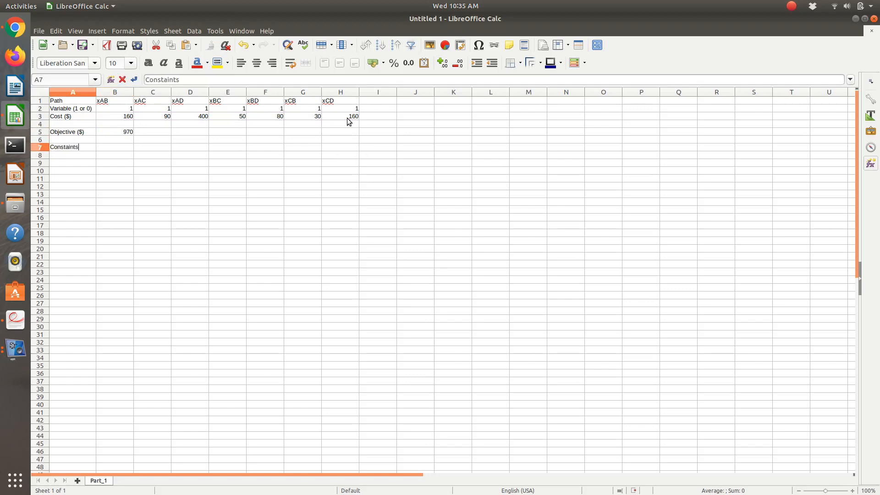
pyautogui.press('Return')
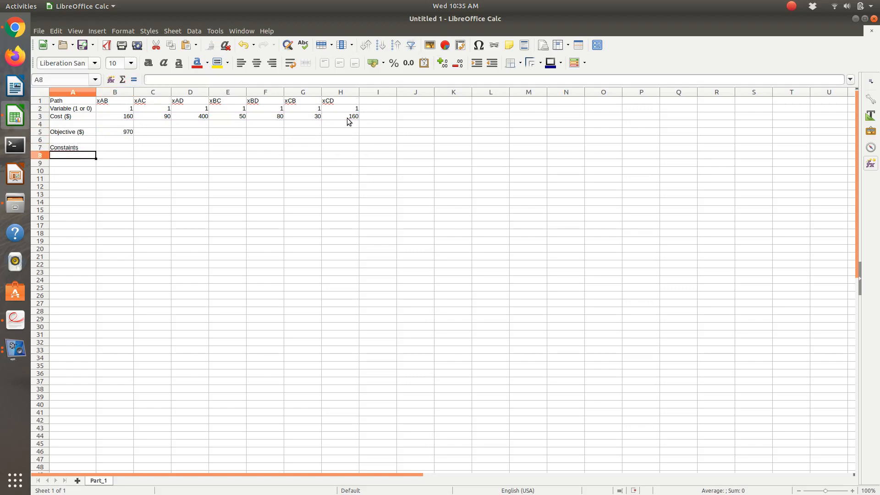
pyautogui.write('A')
pyautogui.press('Up')
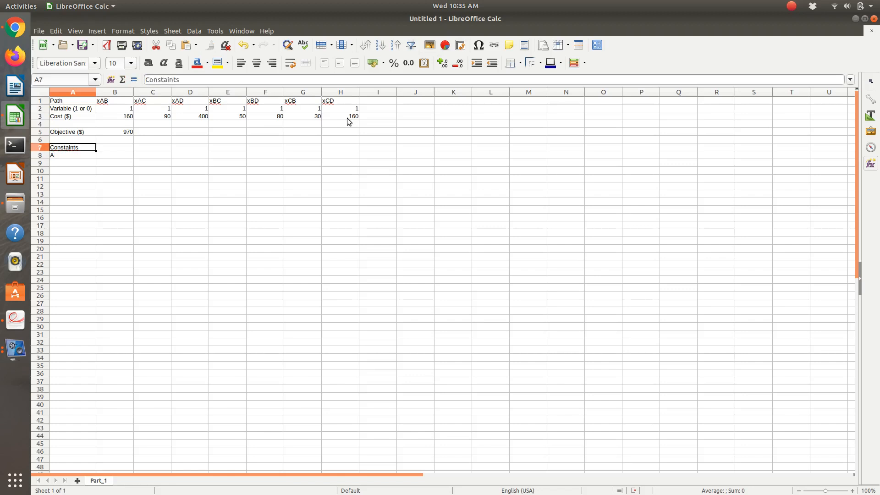
pyautogui.press('F2')
pyautogui.press('BackSpace')
pyautogui.press('BackSpace')
pyautogui.press('BackSpace')
pyautogui.press('BackSpace')
pyautogui.press('BackSpace')
pyautogui.write('raints')
pyautogui.press('Return')
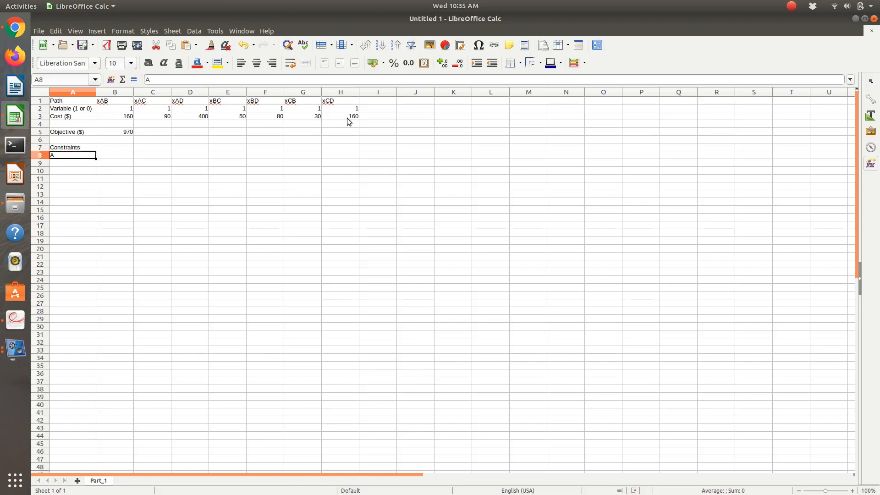
# Enter the remaining node labels B, C and D in cells A9 to A11.
pyautogui.press('Down')
pyautogui.write('B')
pyautogui.press('Return')
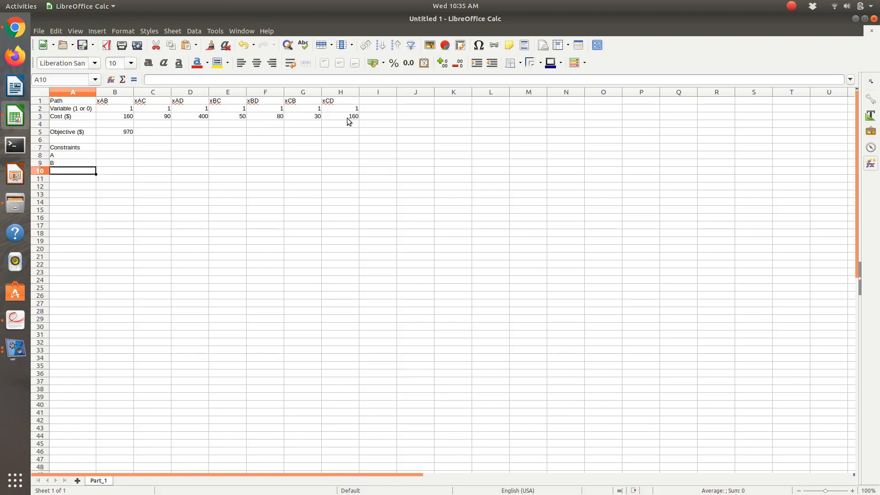
pyautogui.write('C')
pyautogui.press('Return')
pyautogui.write('D')
pyautogui.press('Tab')
# Add the column headings In in B7 and Out in C7 beside the Constraints heading.
pyautogui.press('Up')
pyautogui.press('Up')
pyautogui.press('Up')
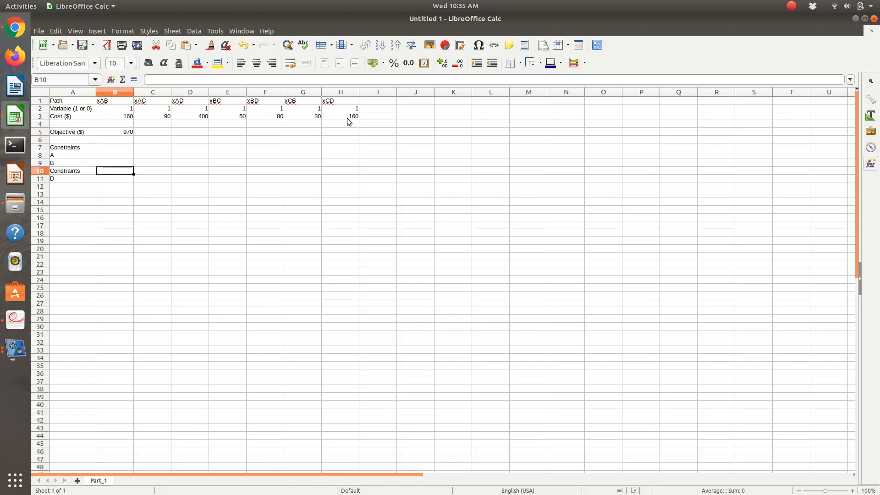
pyautogui.press('Up')
pyautogui.write('I')
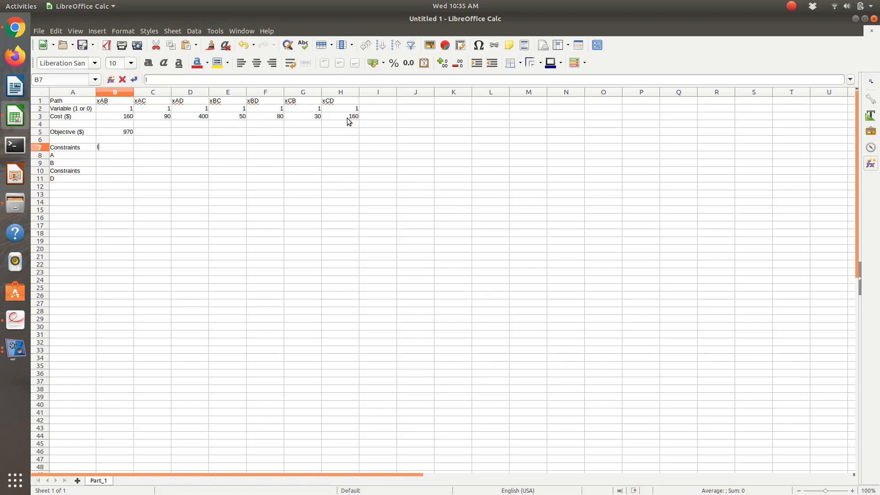
pyautogui.write('n')
pyautogui.press('Tab')
pyautogui.write('O')
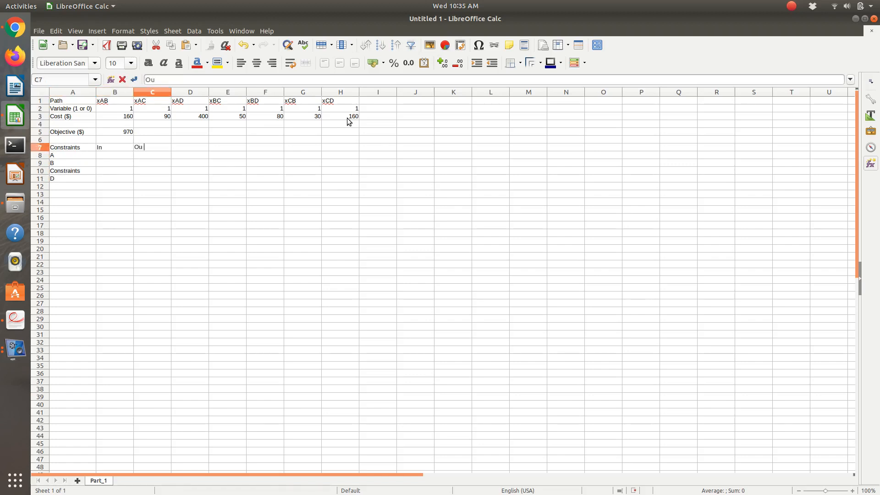
pyautogui.press('Return')
# Consult node A's balance in the PDF and enter 1 in B8 and =B2+C2+D2 in C8.
pyautogui.hotkey('alt', 'Tab')
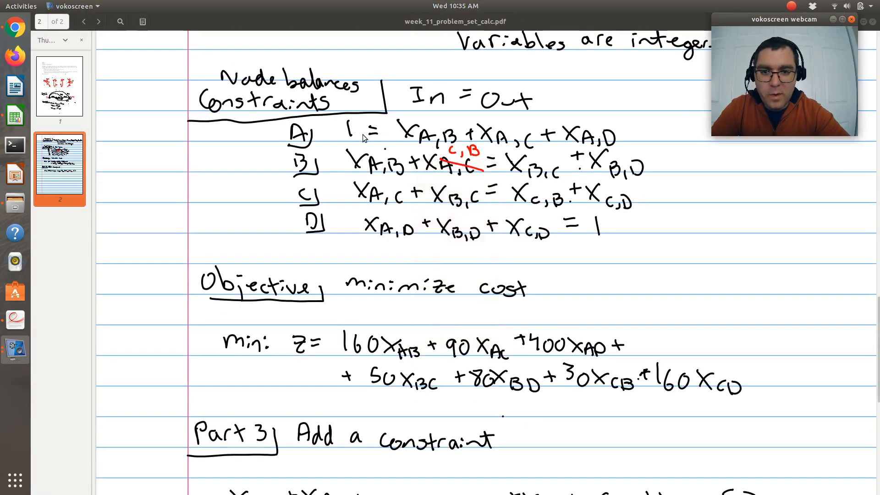
pyautogui.hotkey('alt', 'Tab')
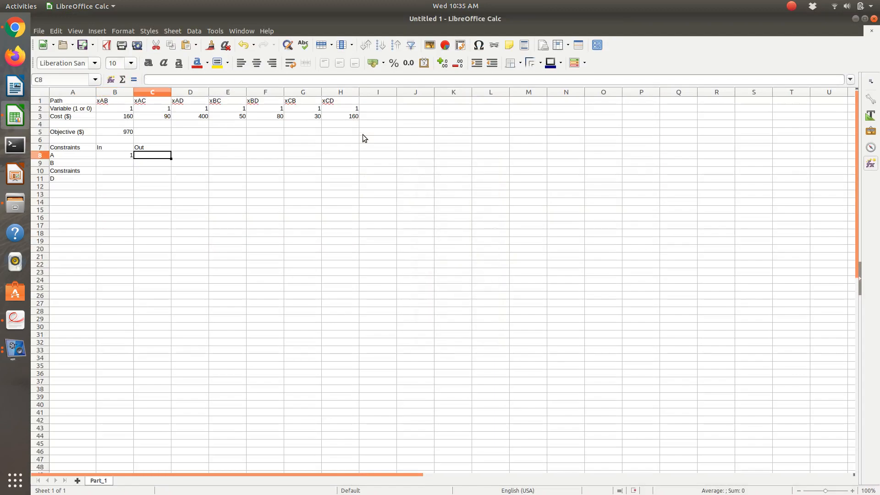
pyautogui.hotkey('alt', 'Tab')
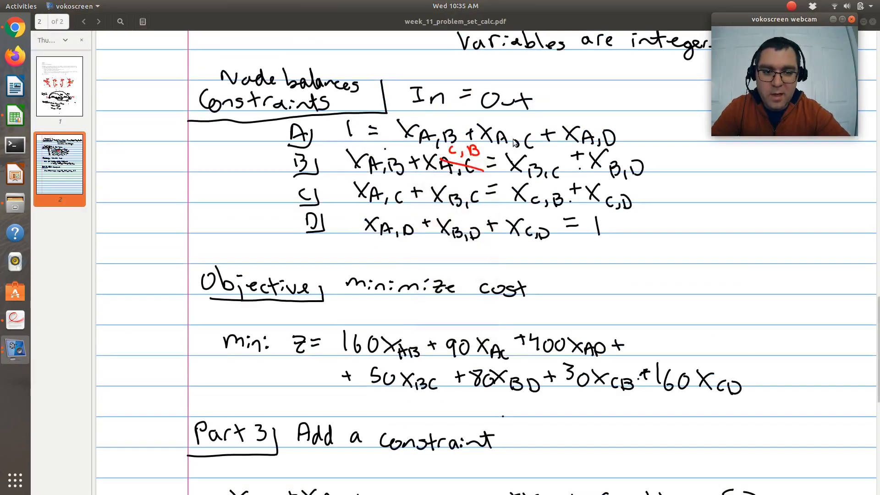
pyautogui.hotkey('alt', 'Tab')
pyautogui.write('=')
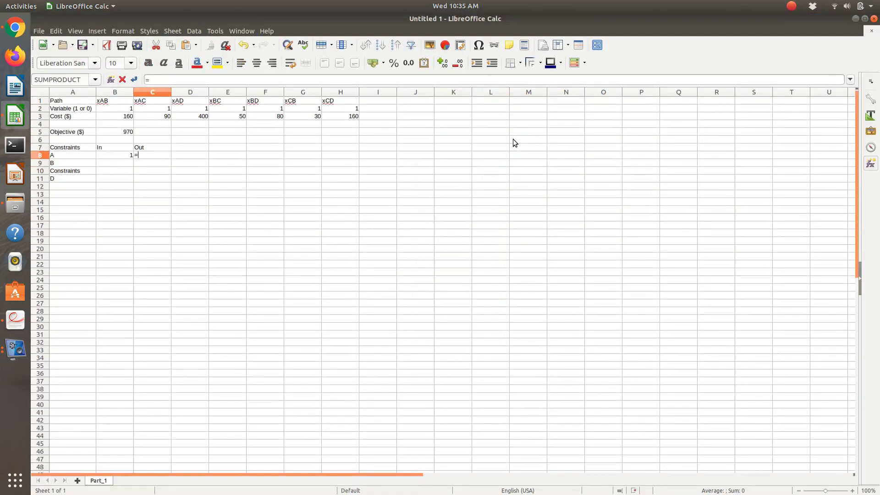
pyautogui.click(119, 116)
pyautogui.write('+')
pyautogui.click(145, 110)
pyautogui.write('+')
pyautogui.click(187, 107)
pyautogui.press('Return')
# Correct the node label in A10 to C.
pyautogui.press('Left')
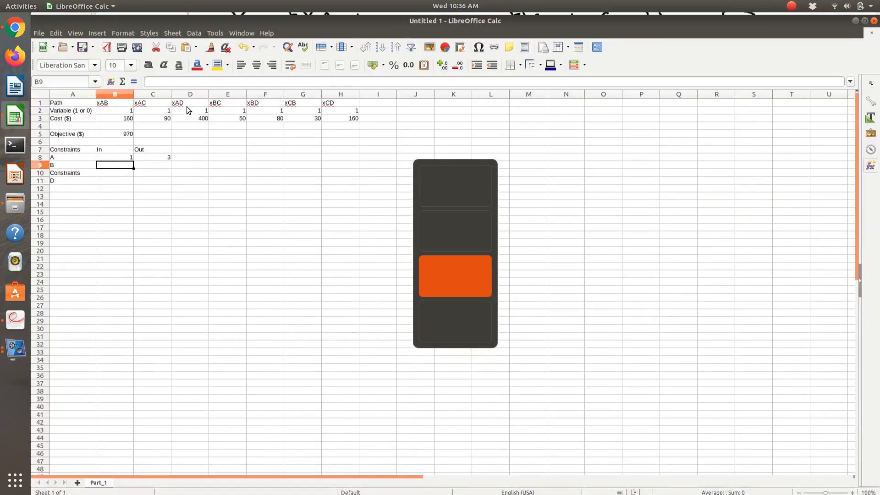
pyautogui.press('Down')
pyautogui.press('Left')
pyautogui.write('C')
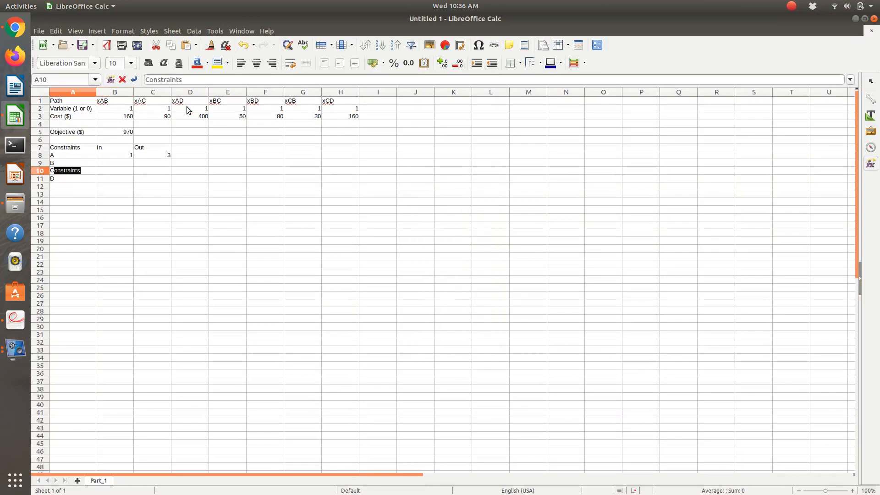
pyautogui.press('Delete')
pyautogui.press('Return')
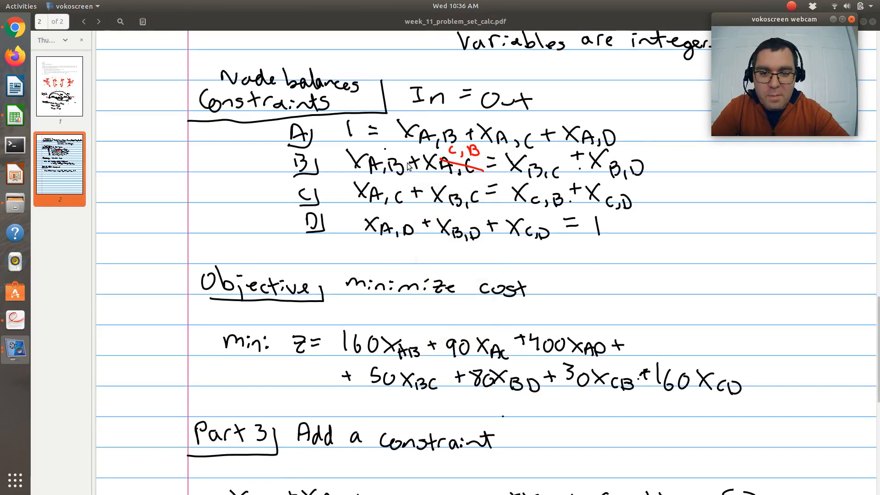
# Enter =B2+G2 in B9 as node B's inflow, following the balance in the PDF.
pyautogui.hotkey('ctrl', 'alt', 'Down')
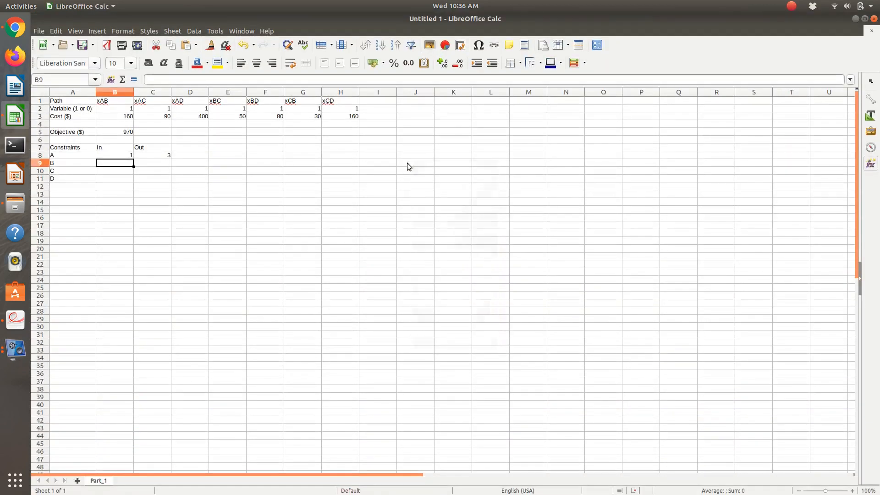
pyautogui.write('=')
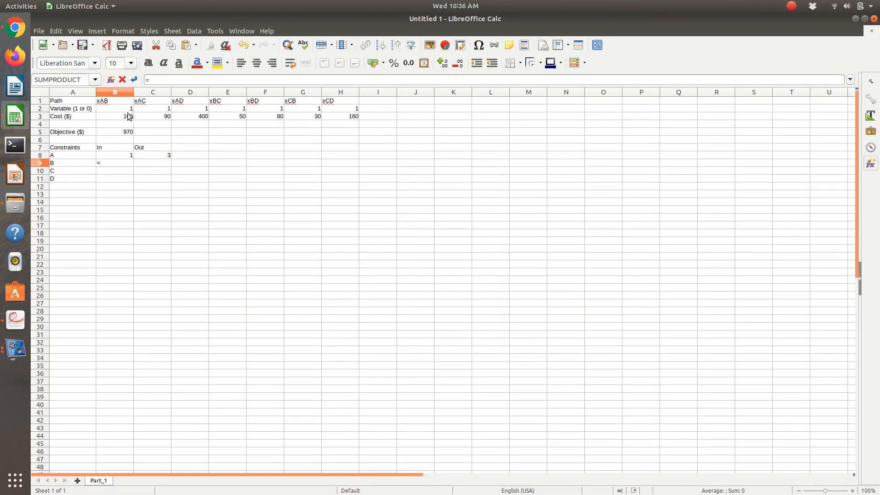
pyautogui.click(125, 110)
pyautogui.click(296, 112)
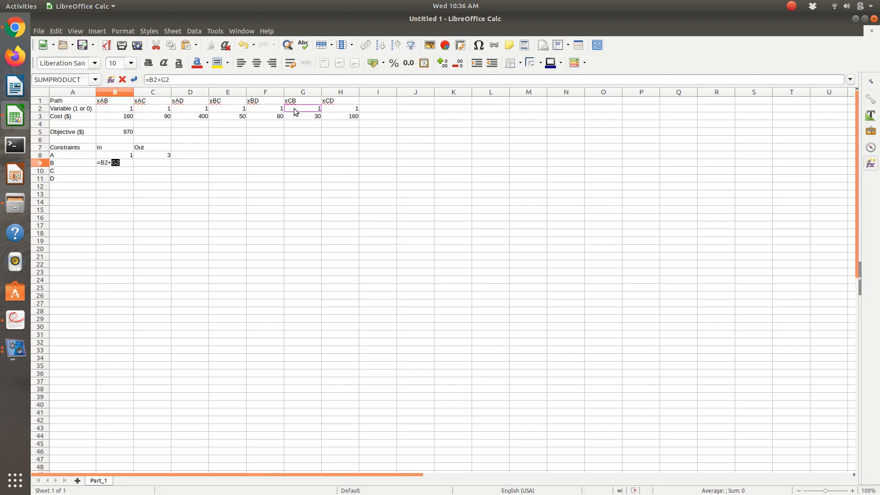
pyautogui.press('Tab')
# Consult node B's outflow in the PDF and enter the sum of the xBC and xBD costs in C9.
pyautogui.hotkey('alt', 'Tab')
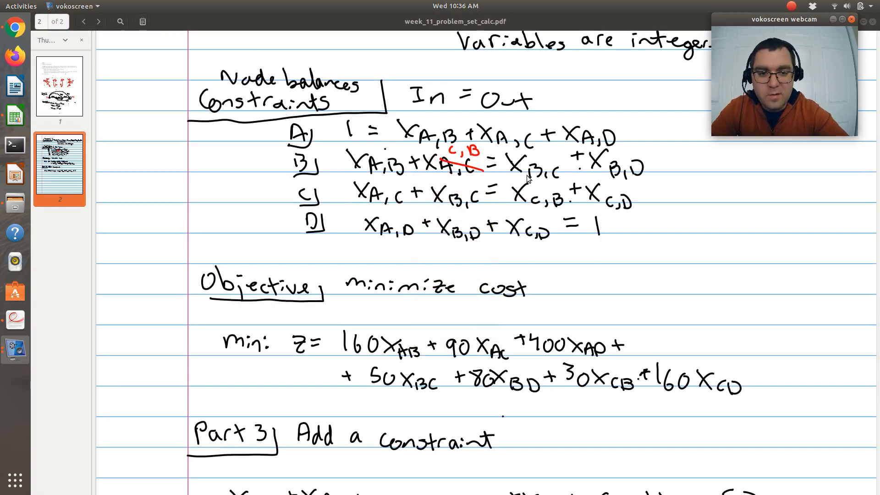
pyautogui.hotkey('alt', 'Tab')
pyautogui.write('=')
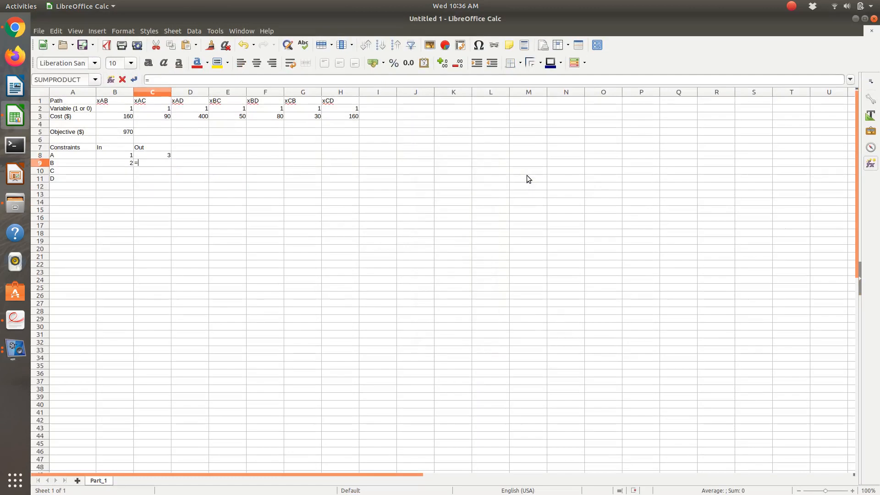
pyautogui.click(224, 118)
pyautogui.write('+')
pyautogui.click(268, 115)
pyautogui.press('Return')
# Replace node B's outflow formula in C9 with =E2+F2, adding the xBC and xBD variables.
pyautogui.press('Right')
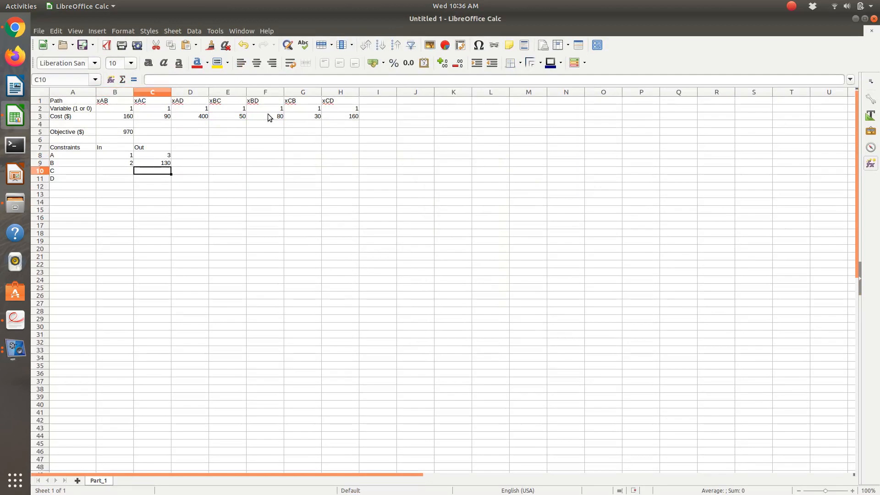
pyautogui.press('Up')
pyautogui.write('=')
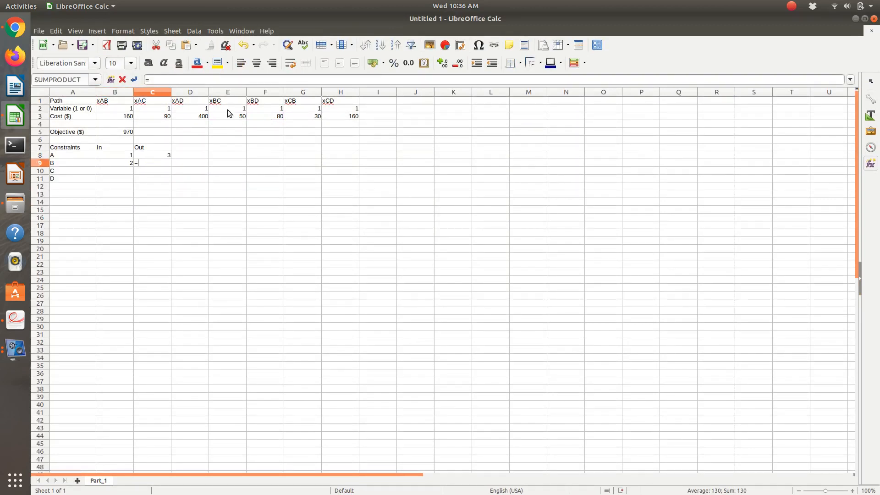
pyautogui.click(227, 110)
pyautogui.write('+')
pyautogui.click(253, 110)
pyautogui.press('Return')
# Consult node C's inflow in the PDF and enter =C2+E2 in B10.
pyautogui.press('Left')
pyautogui.hotkey('alt', 'Tab')
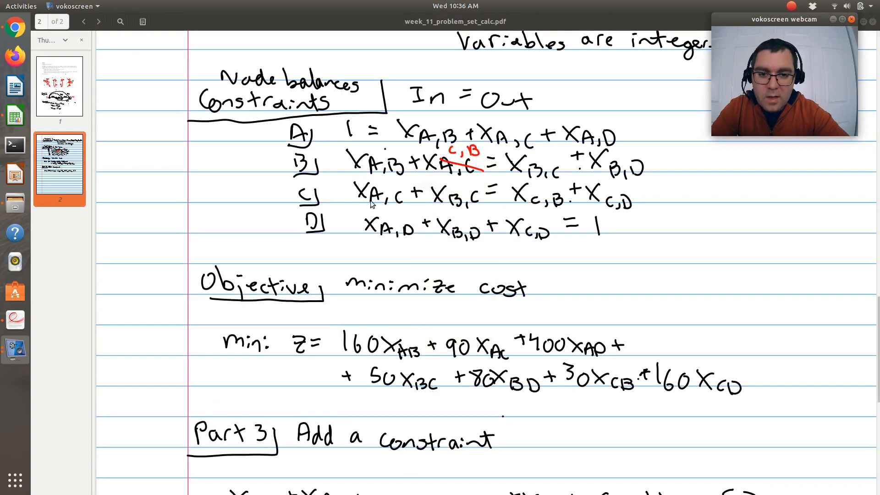
pyautogui.hotkey('alt', 'Tab')
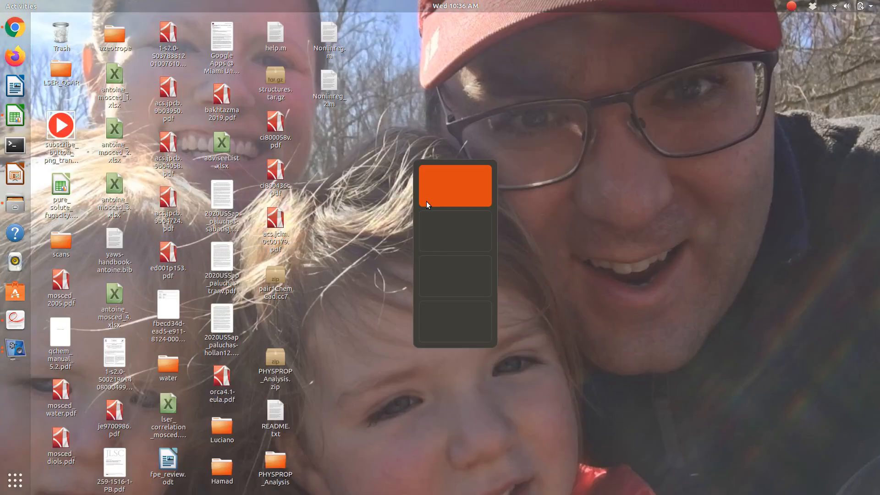
pyautogui.write('=')
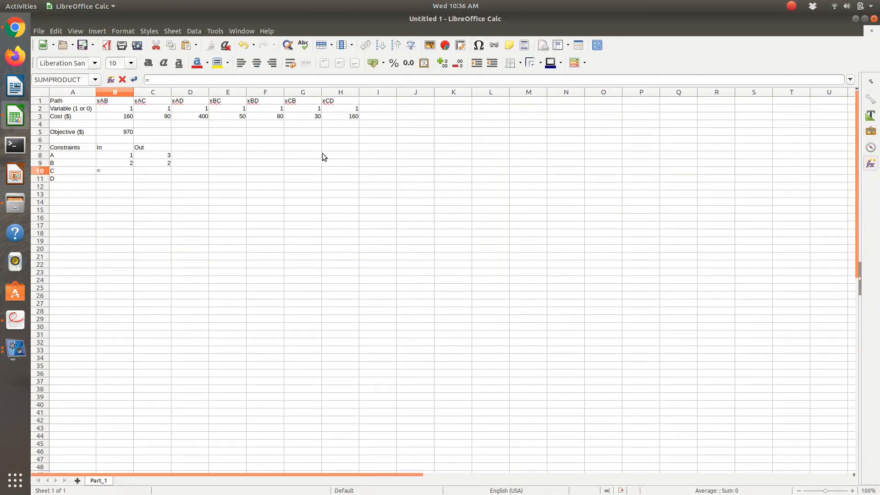
pyautogui.write('C2+')
pyautogui.click(220, 110)
pyautogui.press('Tab')
# Consult node C's outflow in the PDF and enter =G2+H2 in C10.
pyautogui.hotkey('alt', 'Tab')
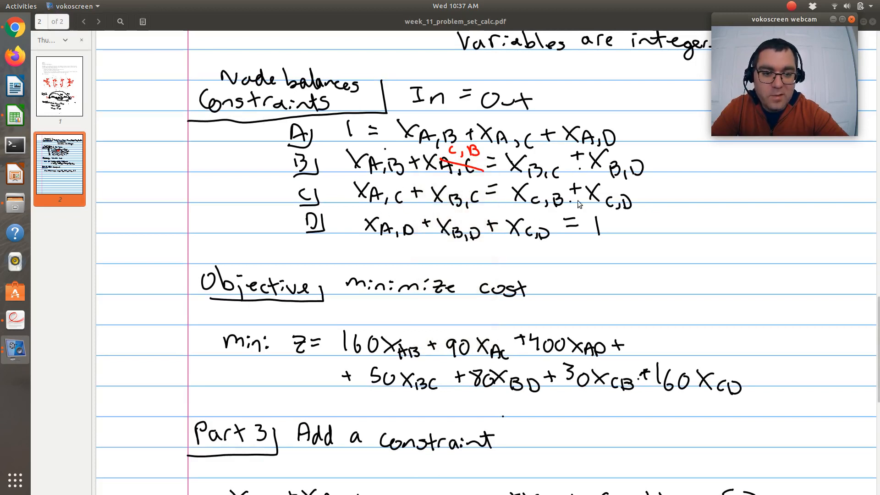
pyautogui.hotkey('alt', 'Tab')
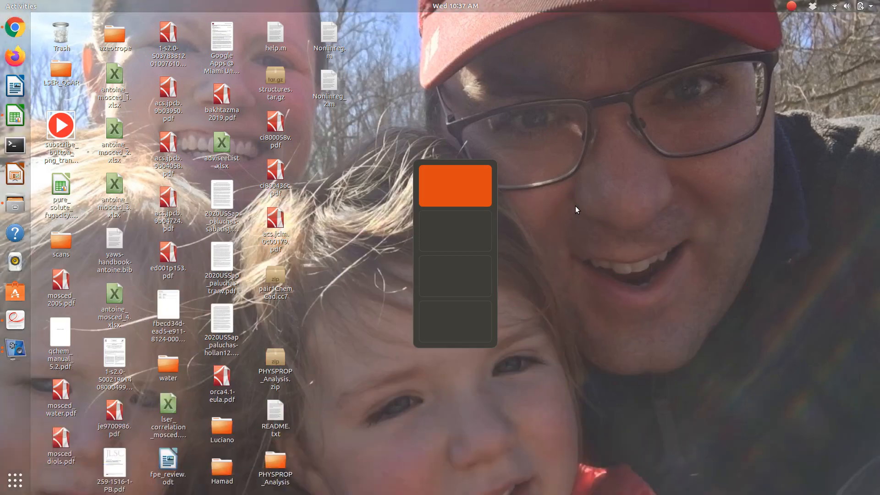
pyautogui.write('=')
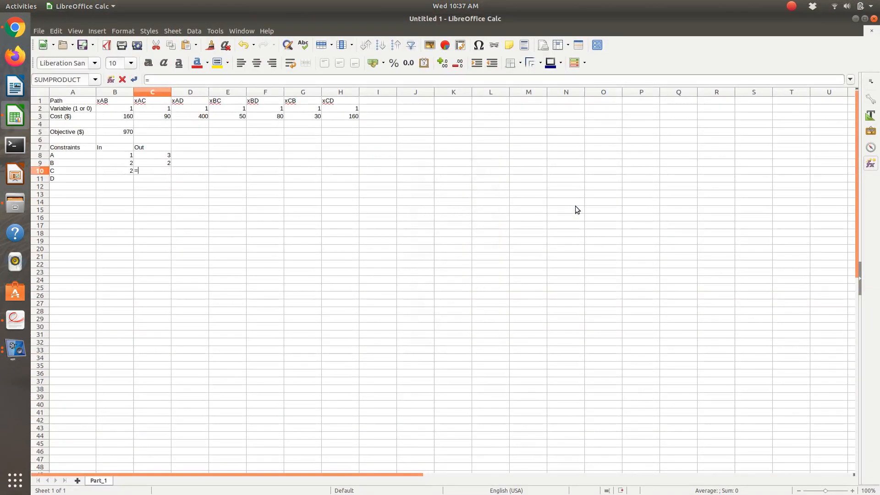
pyautogui.click(302, 110)
pyautogui.write('+')
pyautogui.click(350, 110)
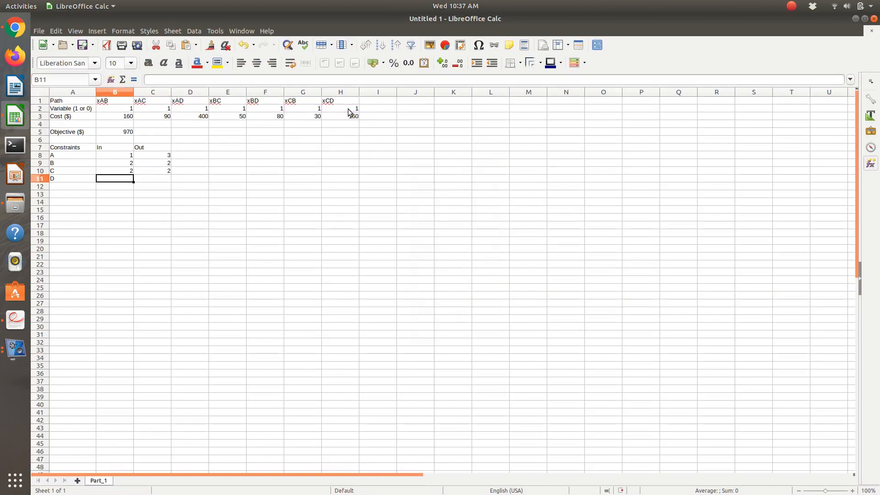
# Consult node D's balance in the PDF and enter =D2+F2+H2 in B11 as its inflow.
pyautogui.hotkey('alt', 'Tab')
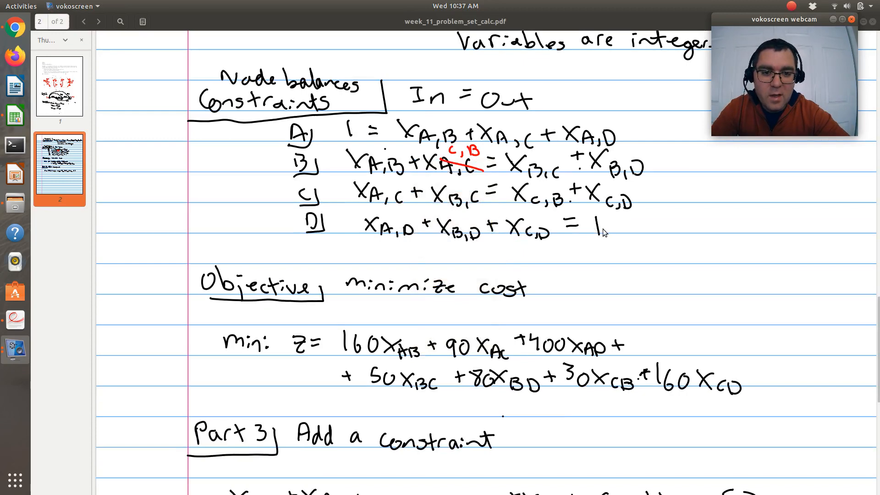
pyautogui.hotkey('ctrl', 'alt', 'Down')
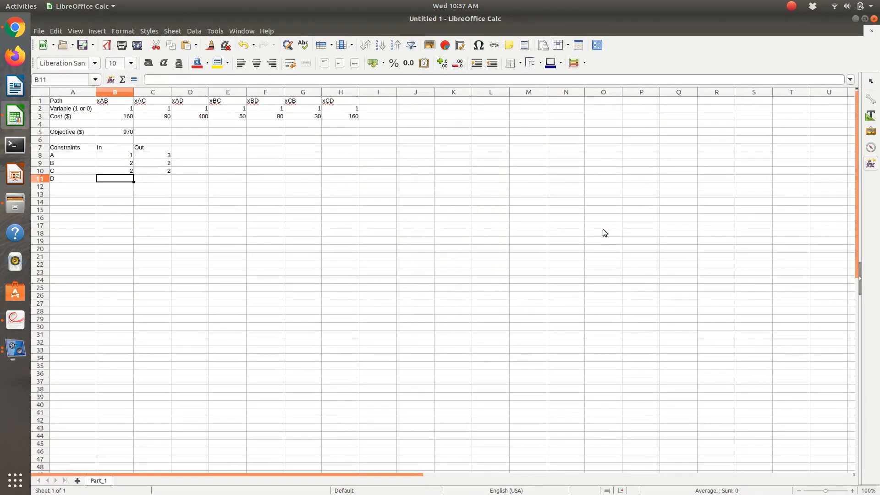
pyautogui.write('=')
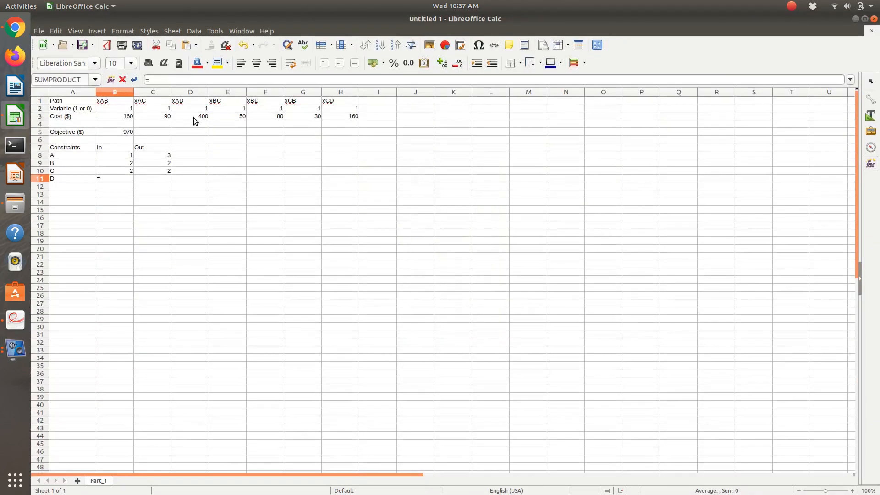
pyautogui.click(191, 108)
pyautogui.write('+')
pyautogui.click(264, 109)
pyautogui.click(349, 115)
pyautogui.press('Tab')
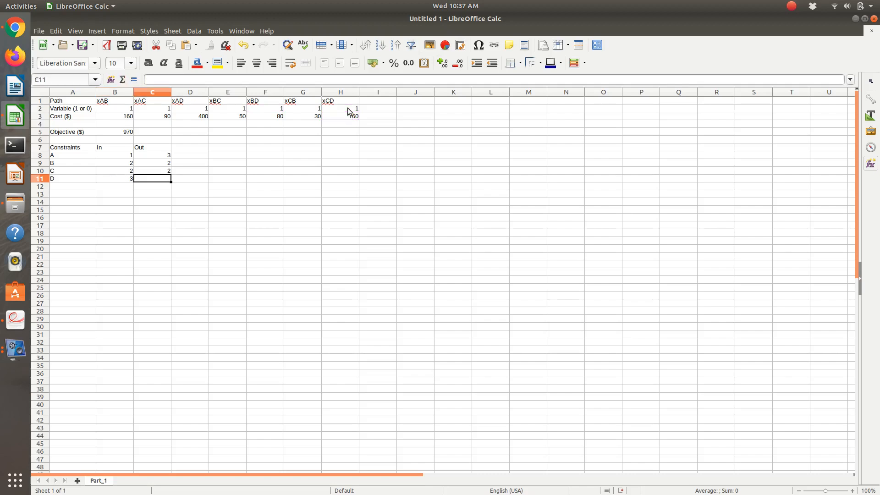
# Enter 1 in C11 as node D's outflow.
pyautogui.write('1')
pyautogui.press('Down')
pyautogui.press('Left')
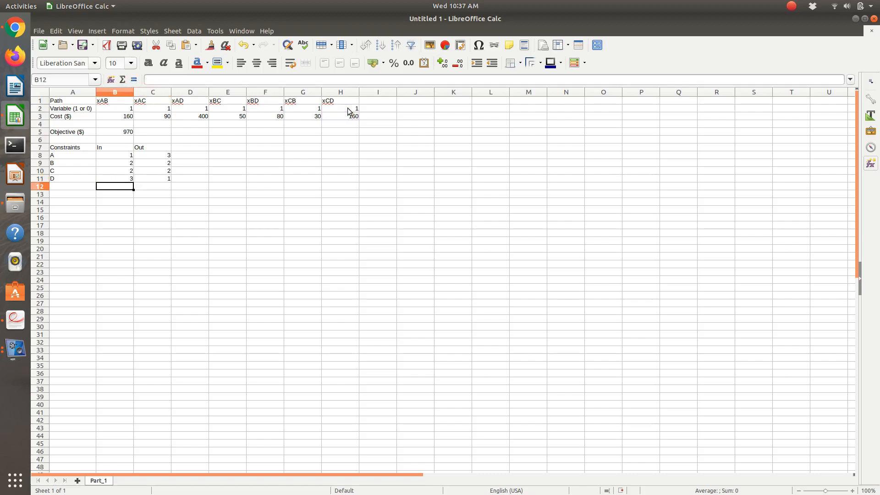
pyautogui.press('Left')
# Review the general constraints in the PDF, return to the spreadsheet and open the Solver with B5 as target cell.
pyautogui.hotkey('alt', 'Tab')
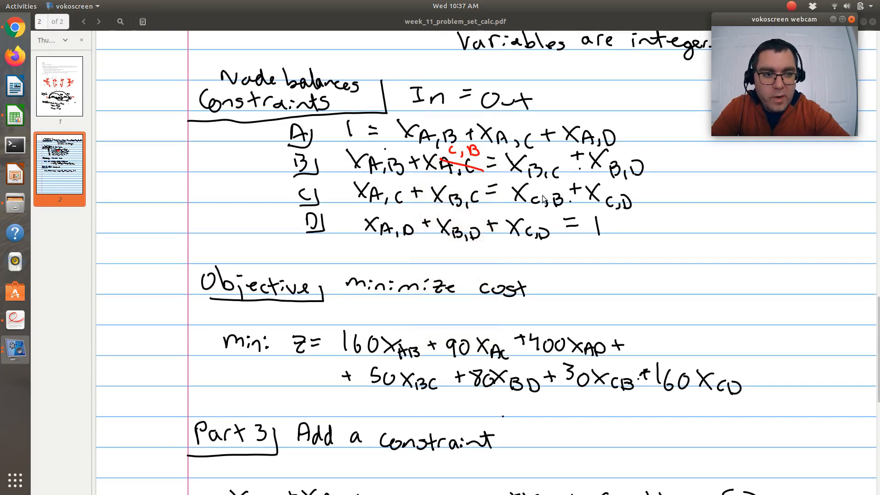
pyautogui.click(848, 315)
pyautogui.scroll(5, 848, 317)
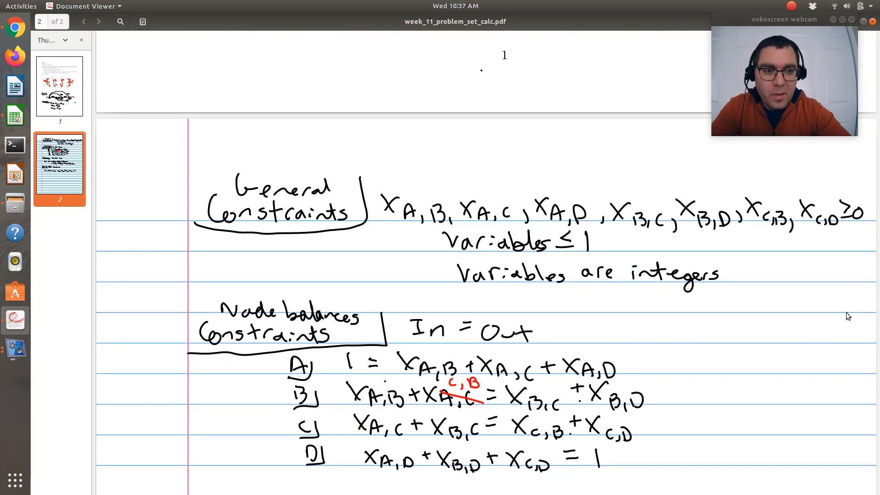
pyautogui.hotkey('alt', 'Tab')
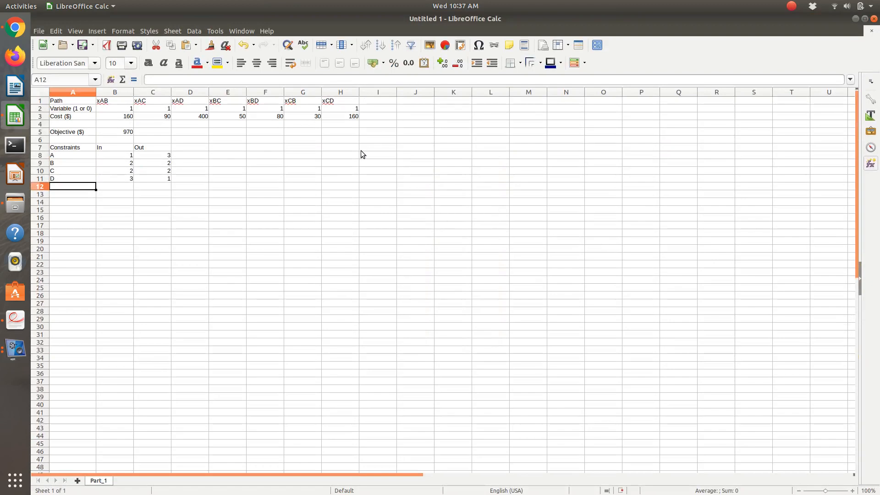
pyautogui.click(124, 133)
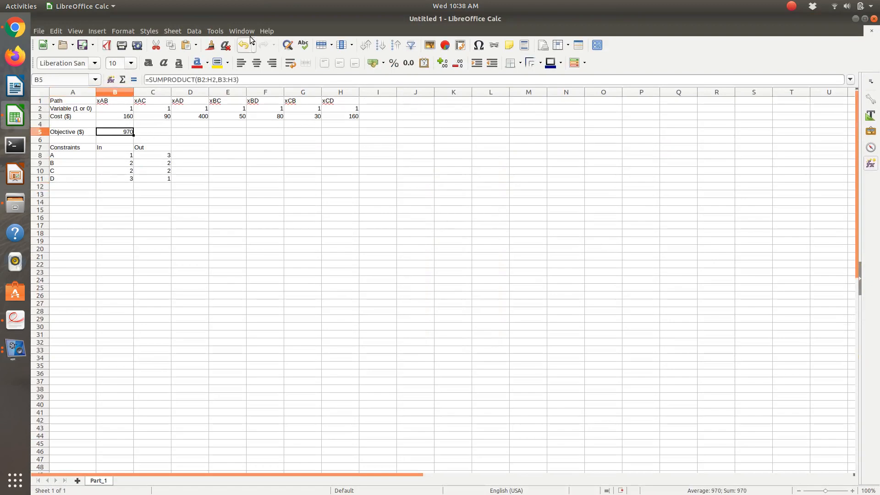
pyautogui.click(215, 31)
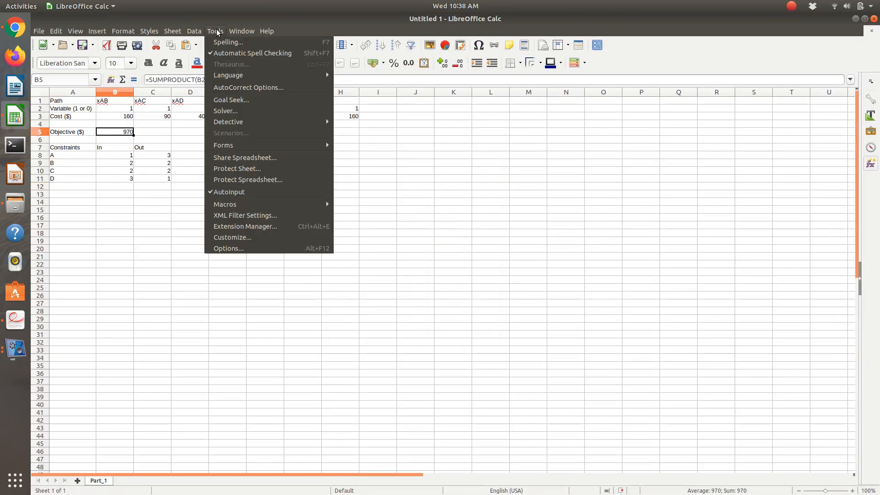
pyautogui.click(231, 111)
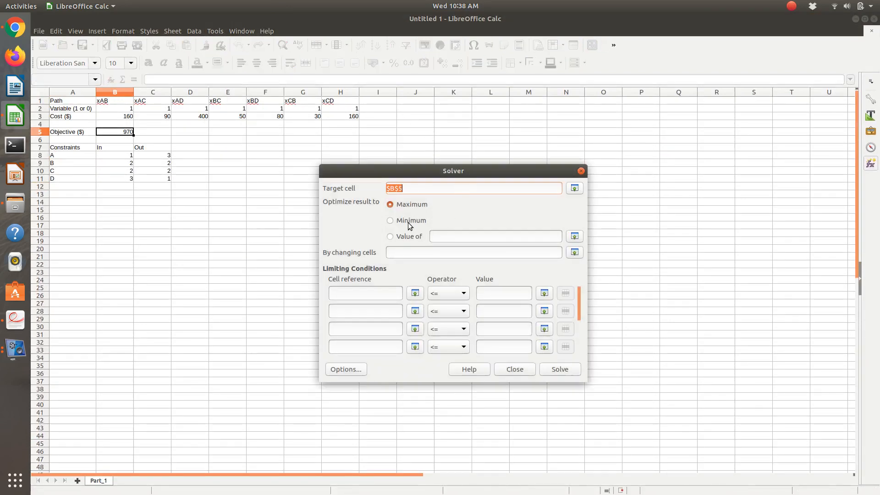
# Set the Solver to minimize the target by changing the variable cells B2:H2.
pyautogui.click(409, 222)
pyautogui.click(575, 253)
pyautogui.moveTo(117, 111); pyautogui.dragTo(353, 109)
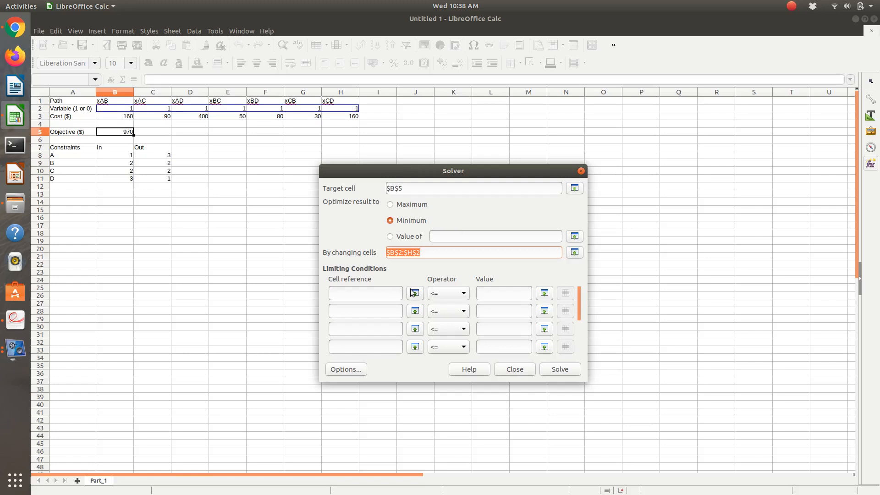
# Add a Solver limiting condition requiring the inflows B8:B11 to equal (=) the outflows C8:C11.
pyautogui.click(415, 293)
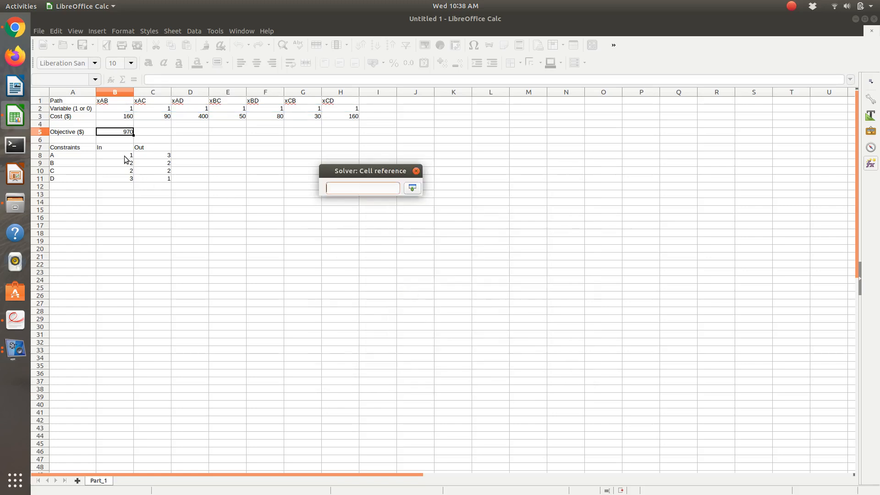
pyautogui.moveTo(126, 159); pyautogui.dragTo(128, 180)
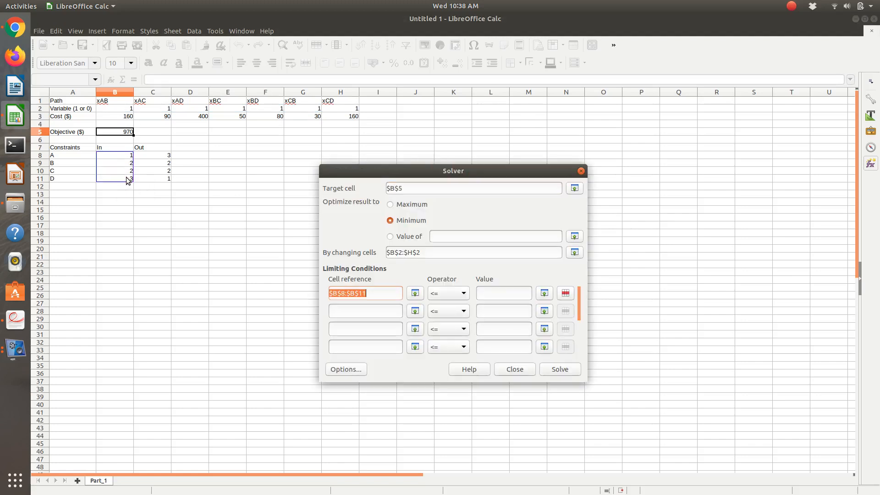
pyautogui.click(458, 294)
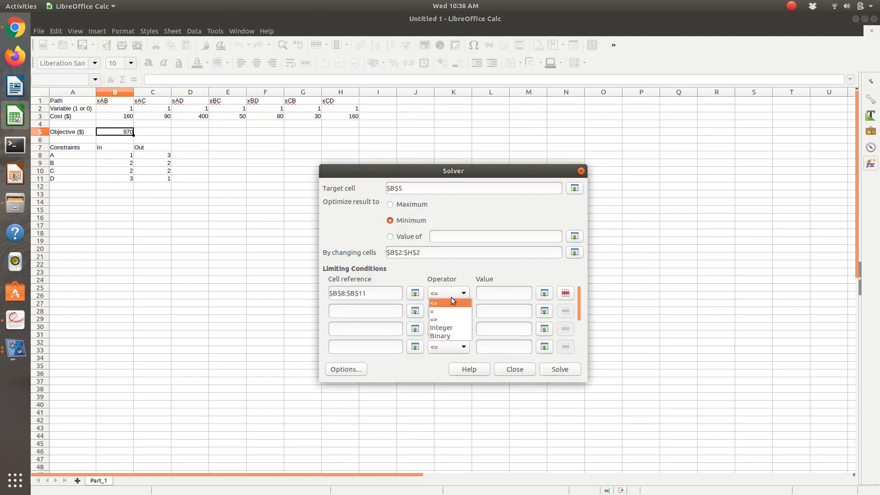
pyautogui.click(449, 304)
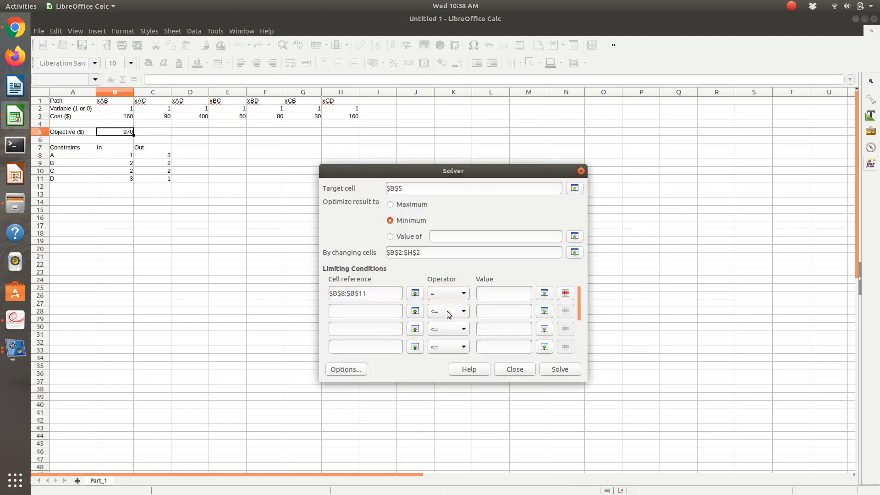
pyautogui.click(544, 295)
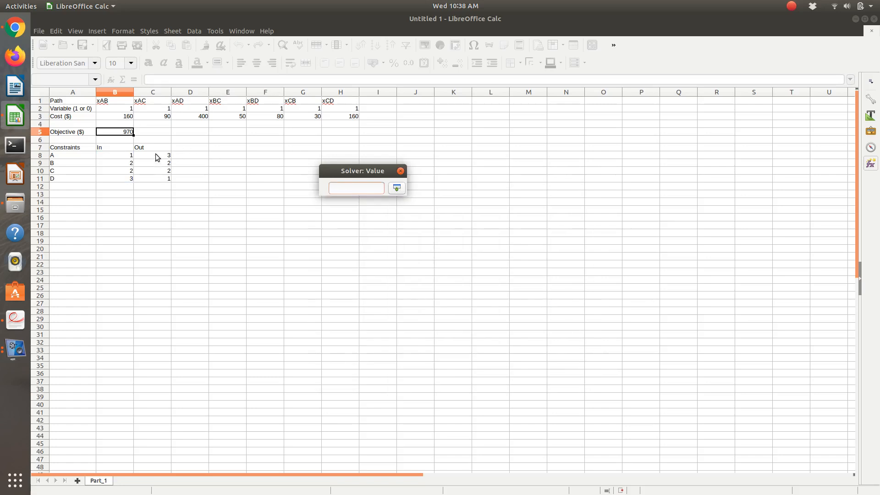
pyautogui.moveTo(156, 155); pyautogui.dragTo(165, 180)
pyautogui.press('Return')
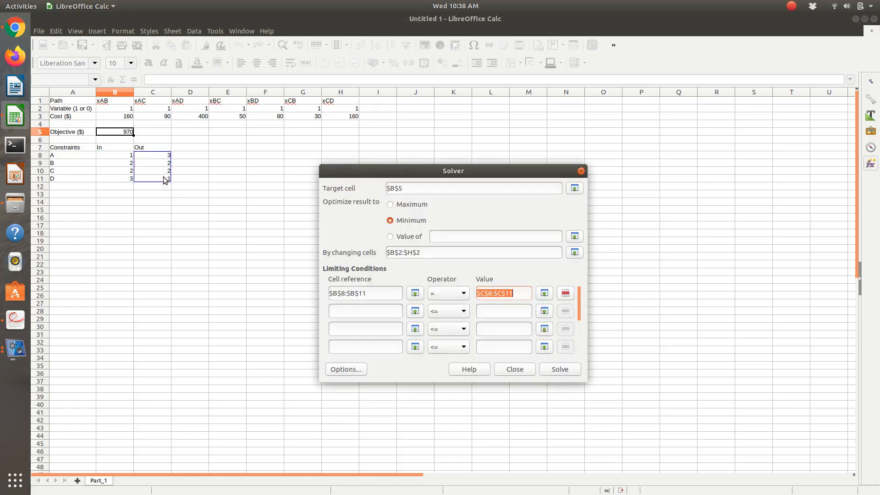
# Check the Solver options without changing them, and add a limiting condition that B2:H2 is <= 1.
pyautogui.click(349, 370)
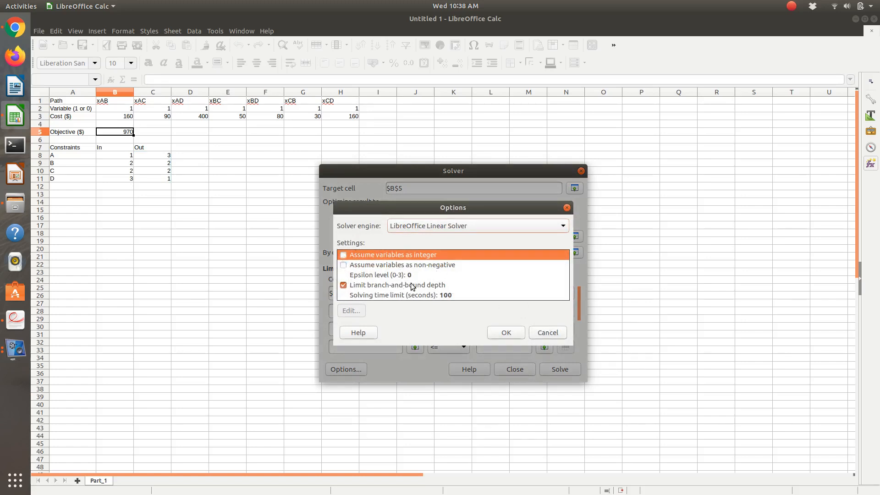
pyautogui.click(561, 333)
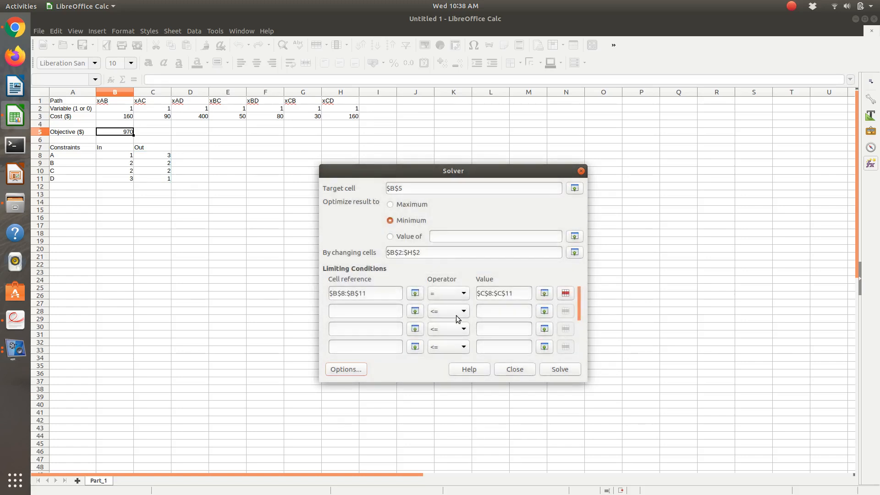
pyautogui.click(415, 311)
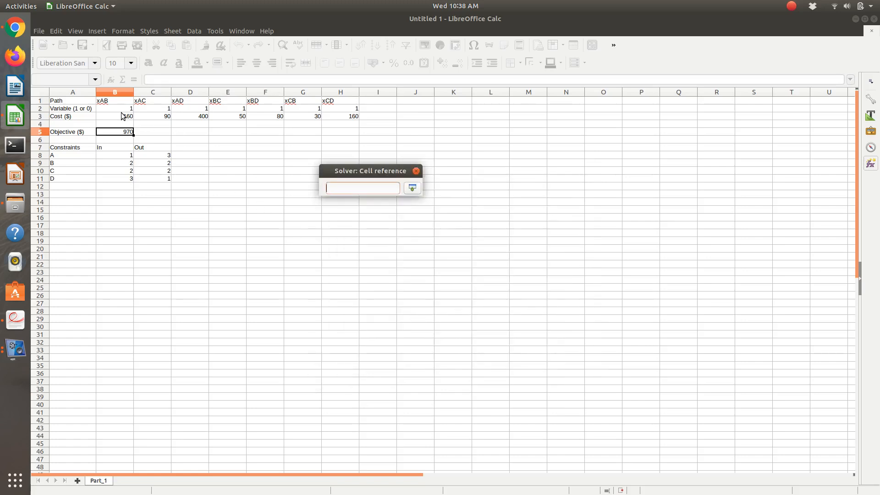
pyautogui.moveTo(123, 110); pyautogui.dragTo(336, 106)
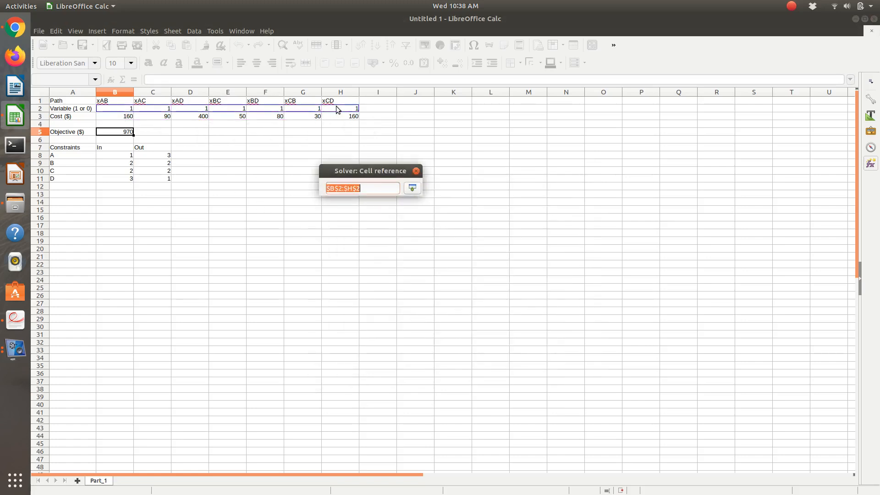
pyautogui.press('Return')
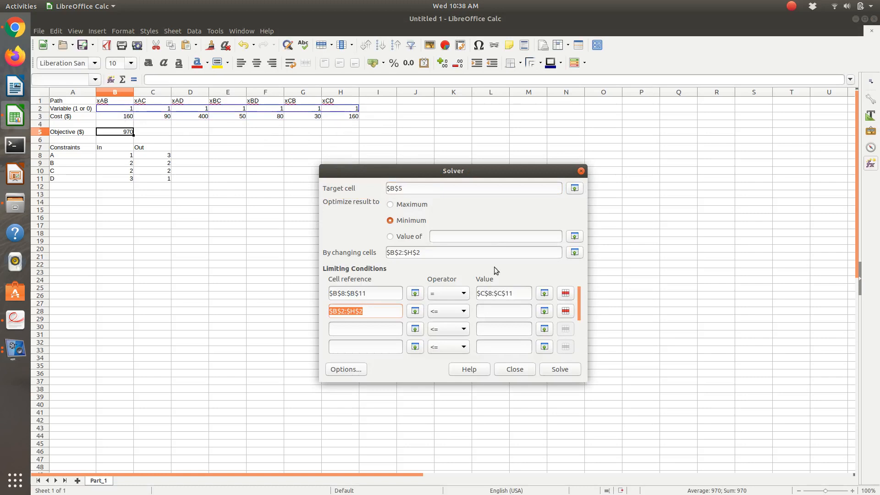
pyautogui.click(489, 312)
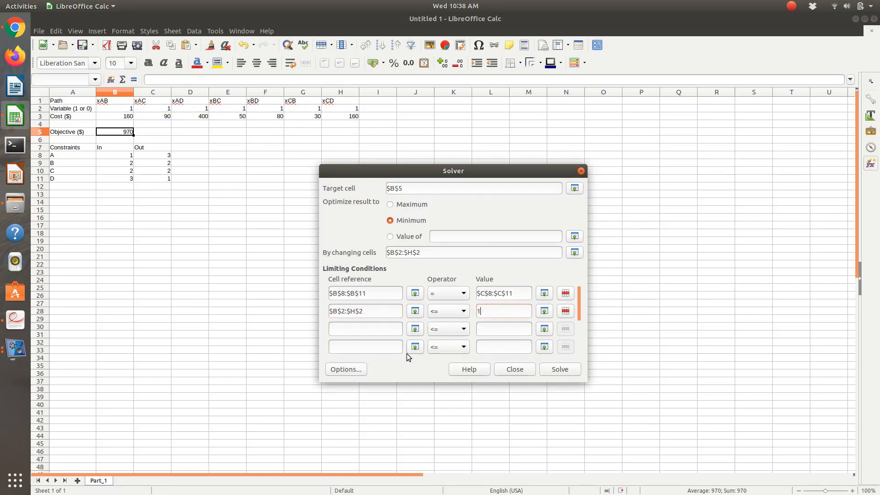
# Add a third limiting condition that the variable cells B2:H2 are => 0.
pyautogui.click(415, 329)
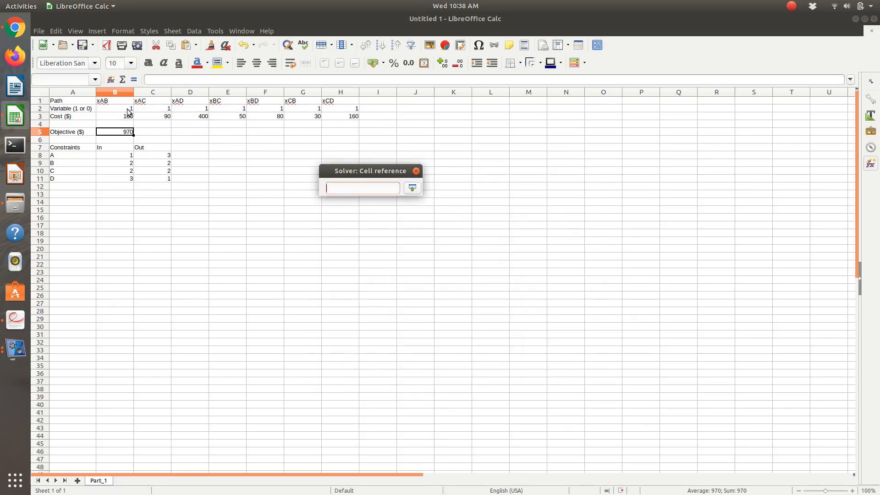
pyautogui.moveTo(130, 110); pyautogui.dragTo(354, 112)
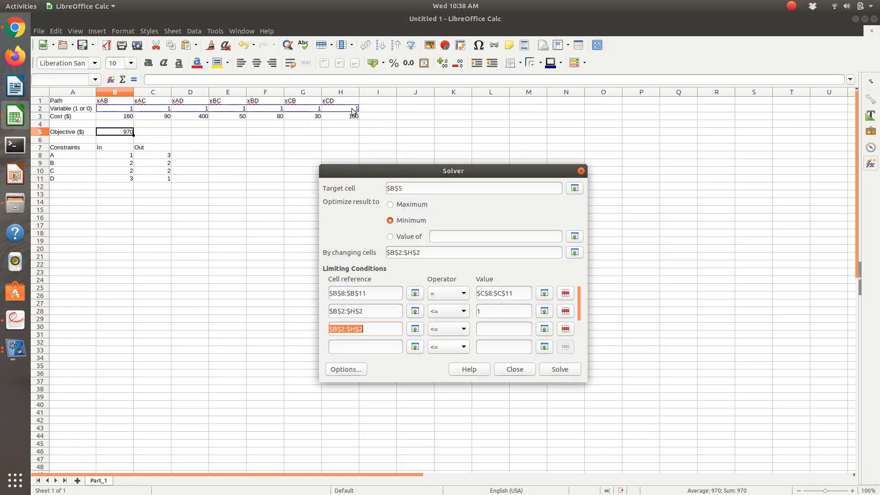
pyautogui.click(450, 334)
pyautogui.click(447, 353)
pyautogui.click(490, 328)
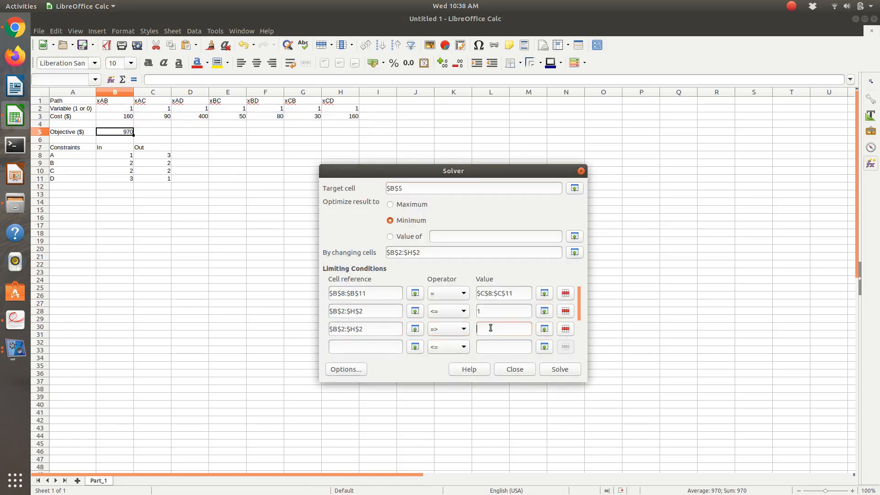
# Add an Integer condition on B2:H2, then solve the model and keep the result.
pyautogui.click(415, 346)
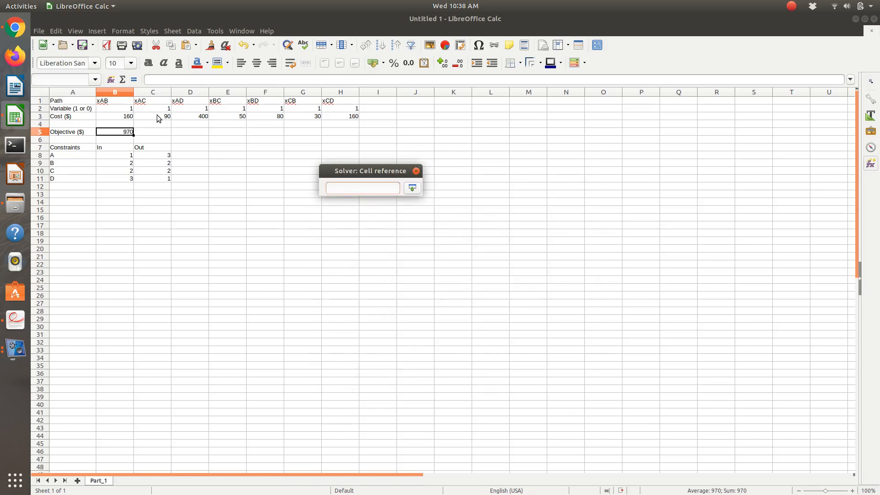
pyautogui.moveTo(132, 110); pyautogui.dragTo(331, 109)
pyautogui.click(447, 347)
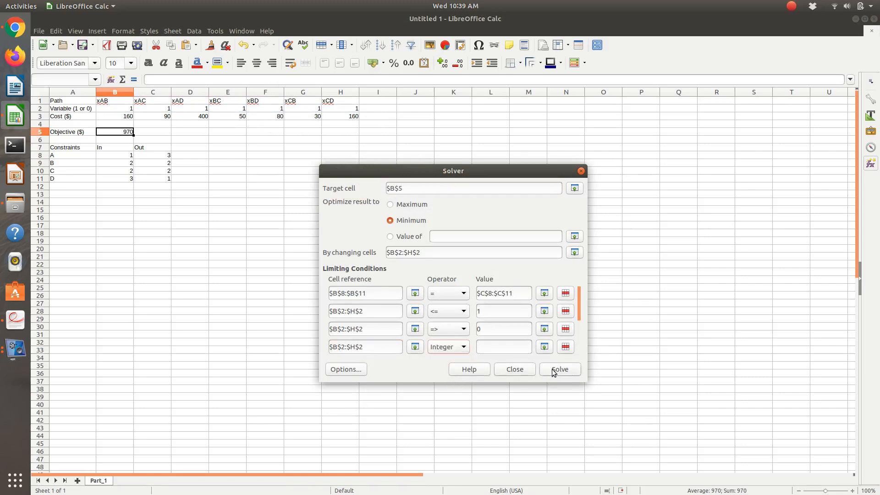
pyautogui.click(461, 348)
pyautogui.click(461, 348)
pyautogui.click(565, 369)
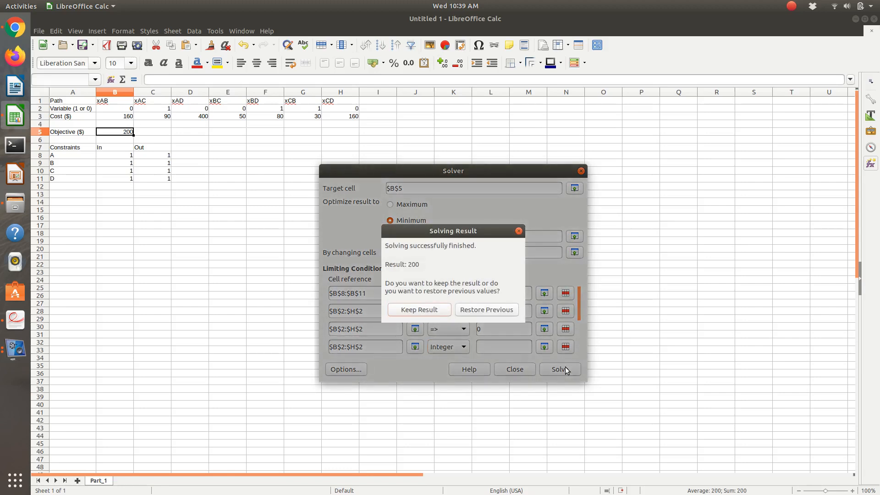
pyautogui.click(420, 310)
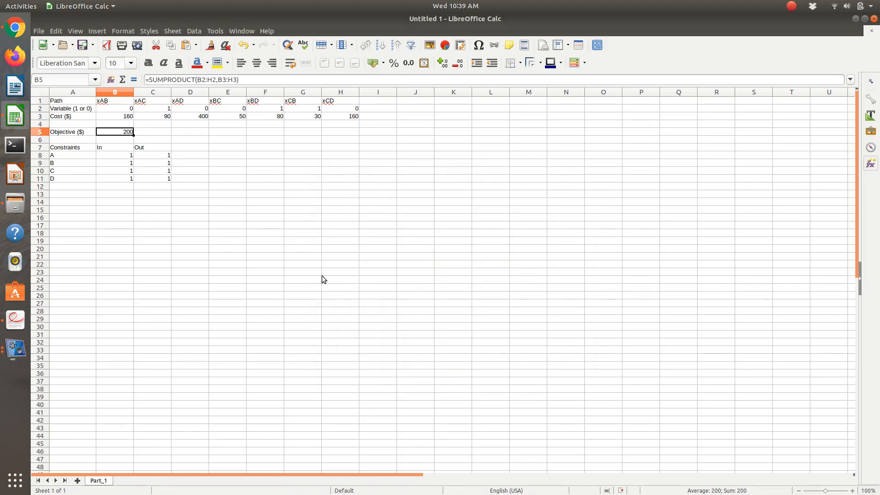
# Compare the solved path variables in row 2 with the Part 1 network diagram in the problem set PDF.
pyautogui.click(145, 110)
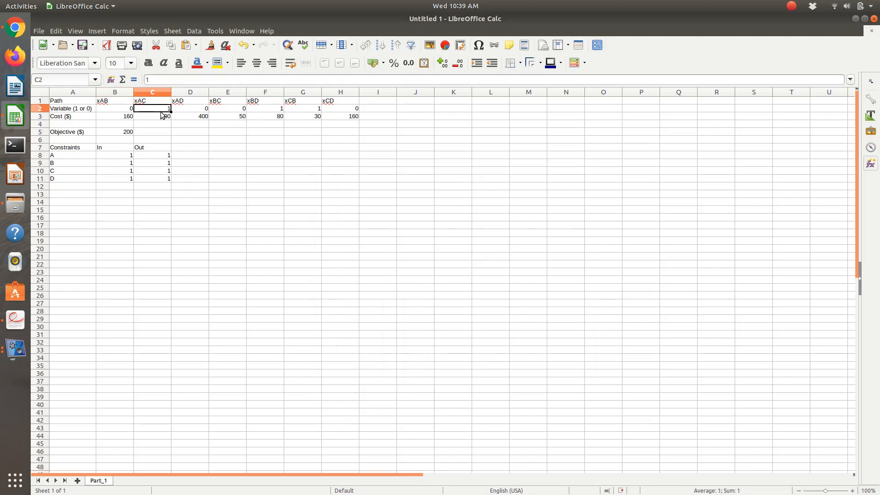
pyautogui.hotkey('alt', 'Tab')
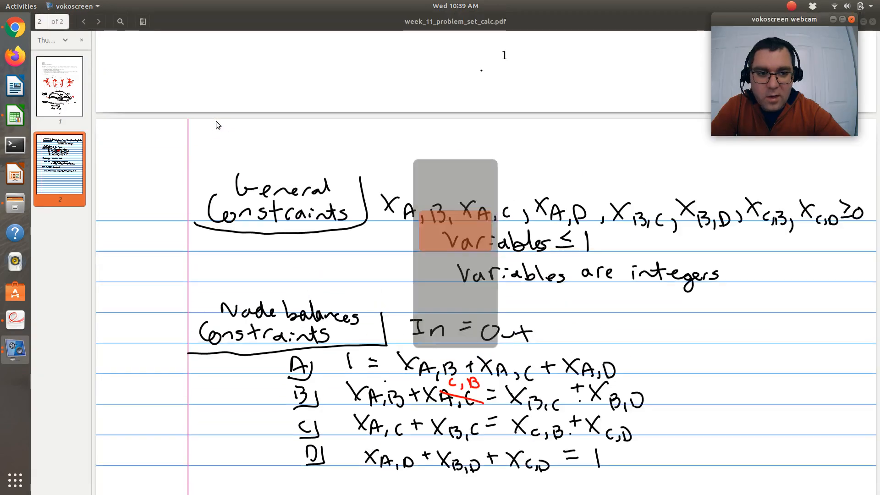
pyautogui.scroll(2, 320, 185)
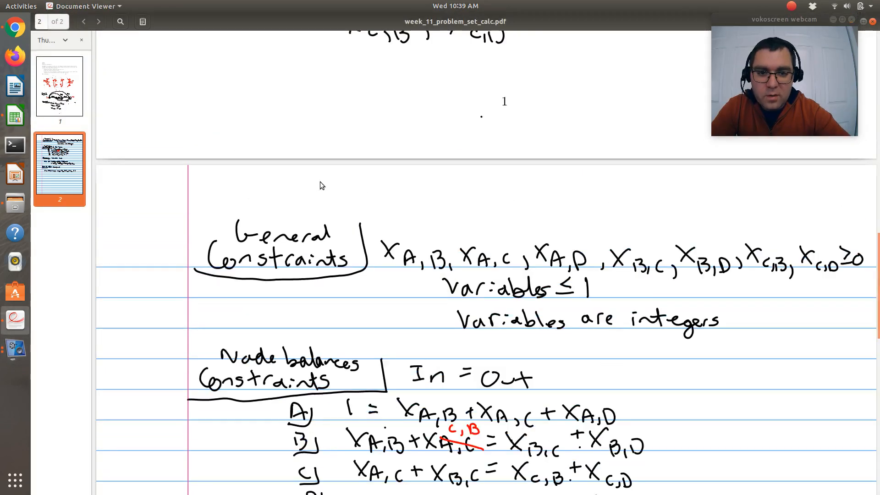
pyautogui.scroll(10, 320, 182)
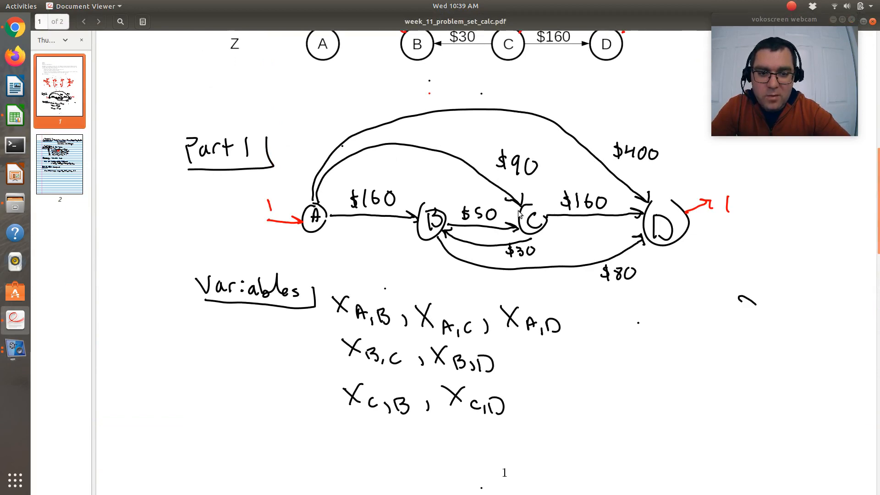
pyautogui.hotkey('alt', 'Tab')
pyautogui.press('Right')
pyautogui.press('Right')
pyautogui.press('Right')
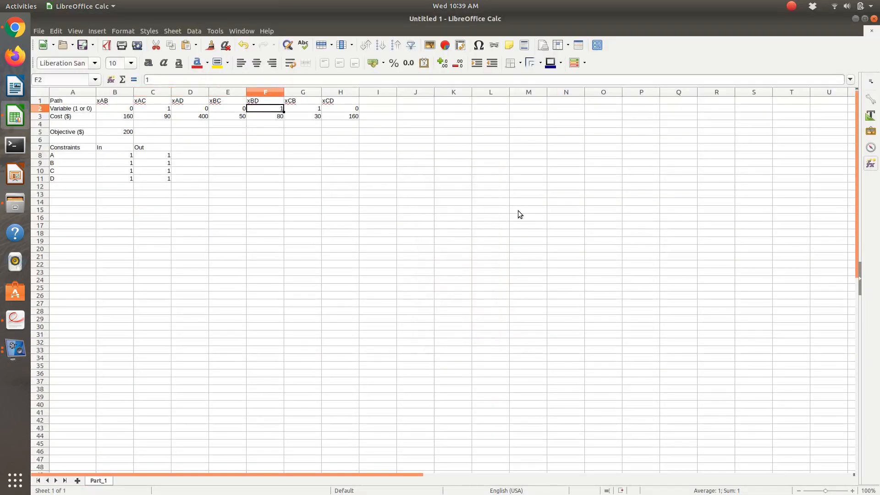
pyautogui.press('Right')
pyautogui.hotkey('alt', 'Tab')
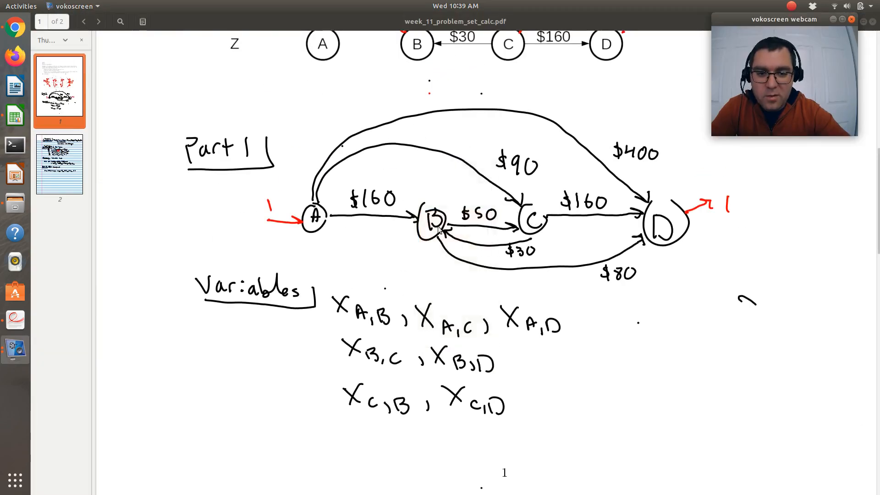
pyautogui.hotkey('alt', 'Tab')
pyautogui.hotkey('alt', 'Tab')
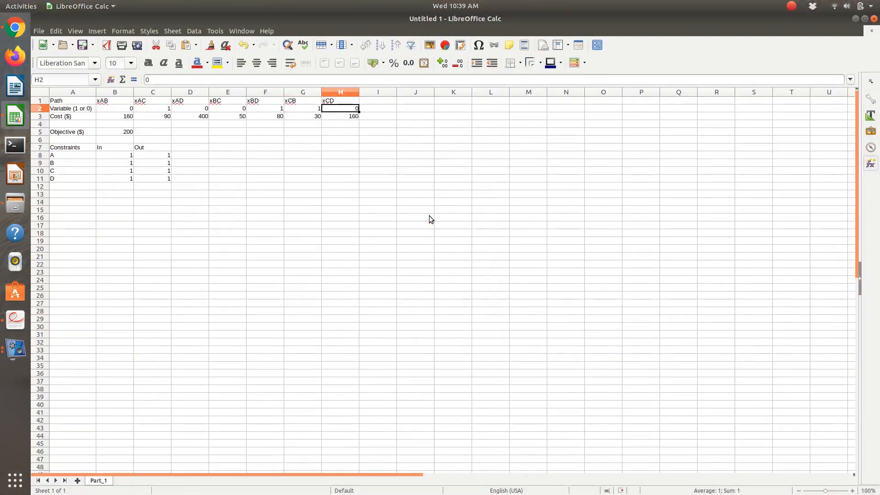
pyautogui.press('Left')
pyautogui.hotkey('alt', 'Tab')
pyautogui.hotkey('alt', 'Tab')
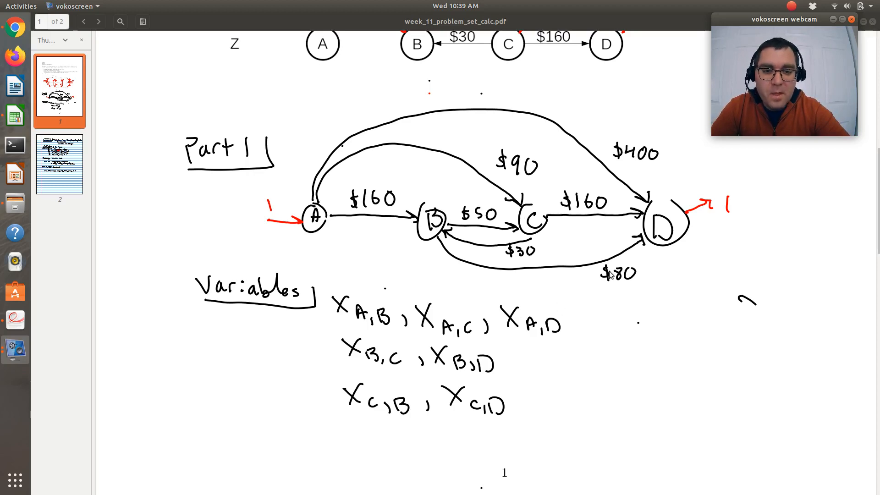
# Examine the X, Y and Z route diagram with its $0 transfer links alongside the Part 1 network in the PDF.
pyautogui.click(609, 343)
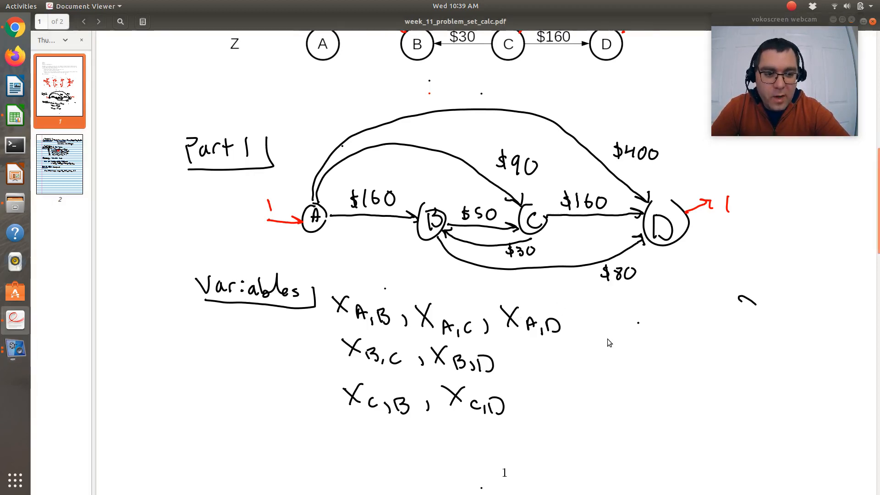
pyautogui.scroll(5, 608, 343)
pyautogui.scroll(1, 608, 343)
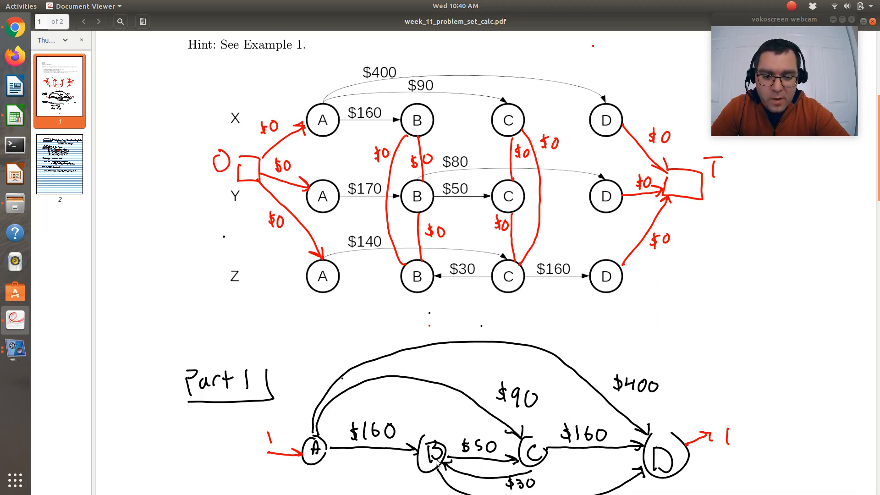
pyautogui.scroll(-1, 438, 473)
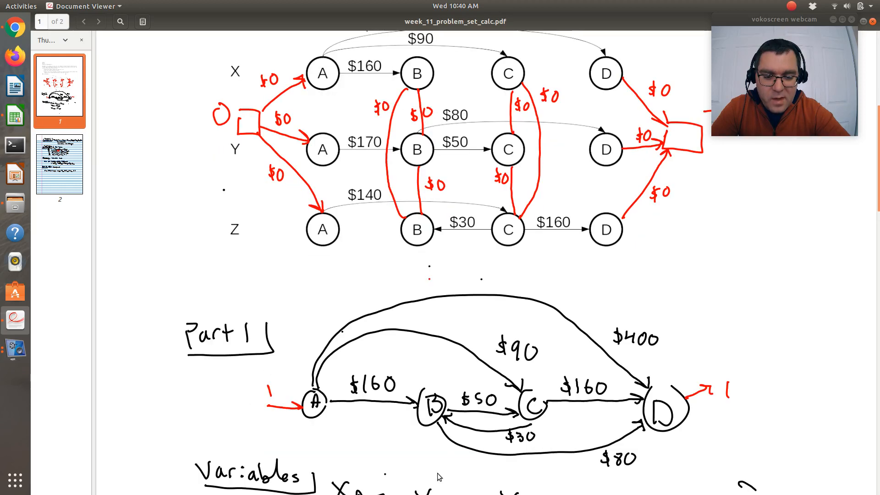
pyautogui.scroll(1, 438, 473)
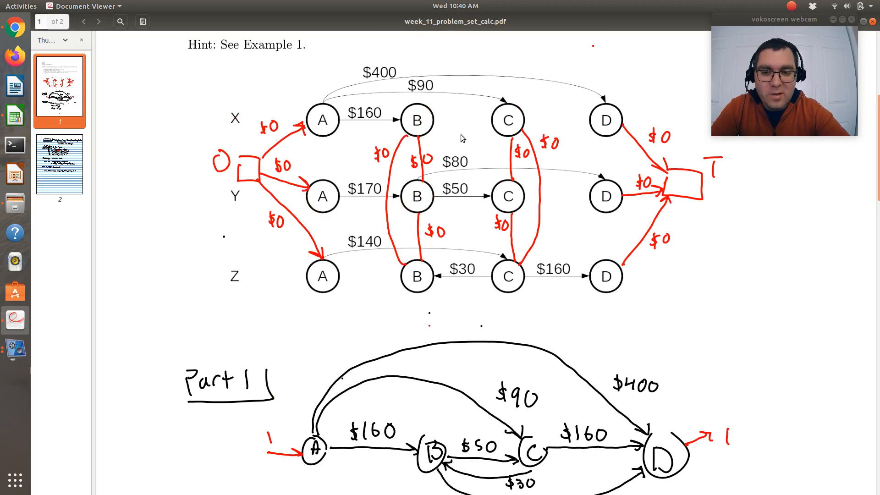
pyautogui.scroll(-4, 460, 134)
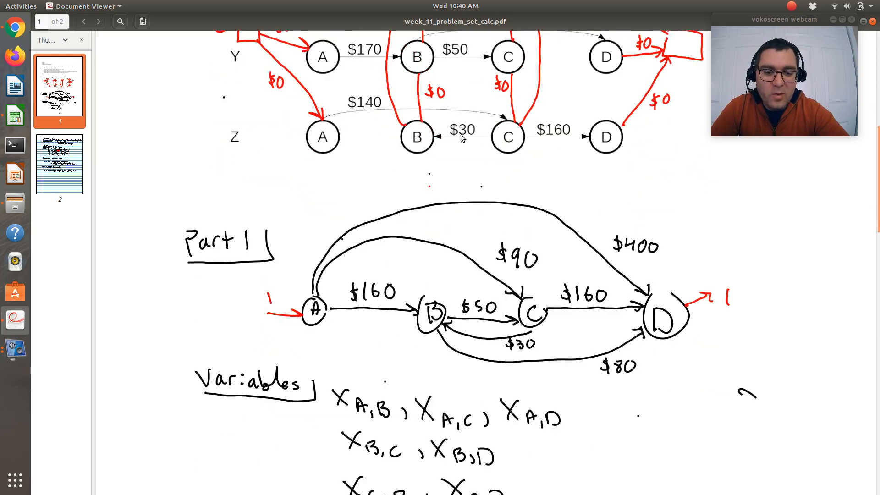
pyautogui.scroll(3, 462, 138)
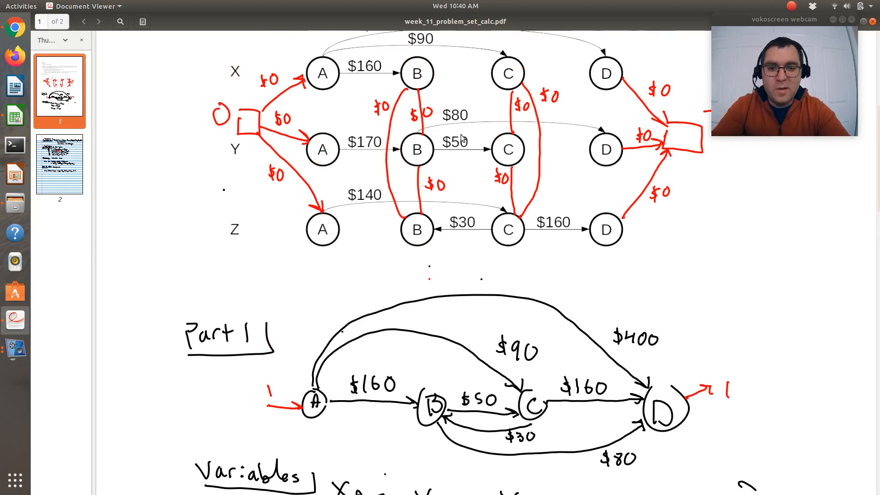
pyautogui.scroll(2, 461, 134)
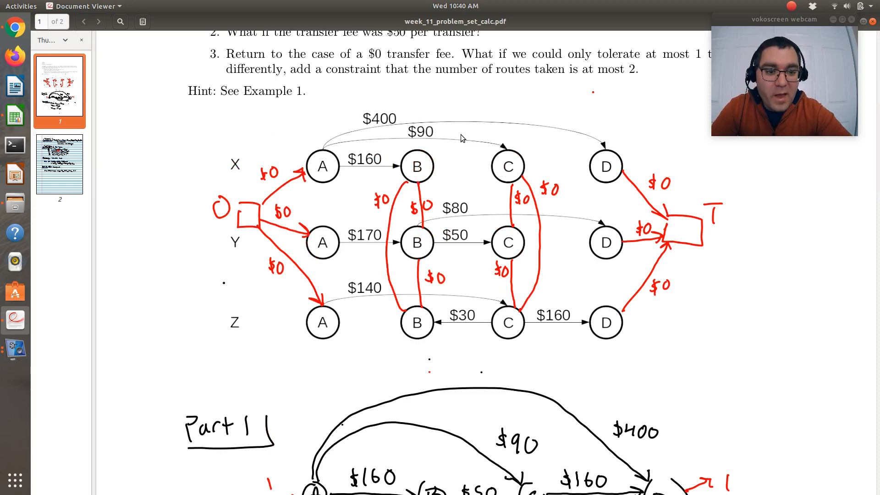
pyautogui.scroll(-5, 461, 134)
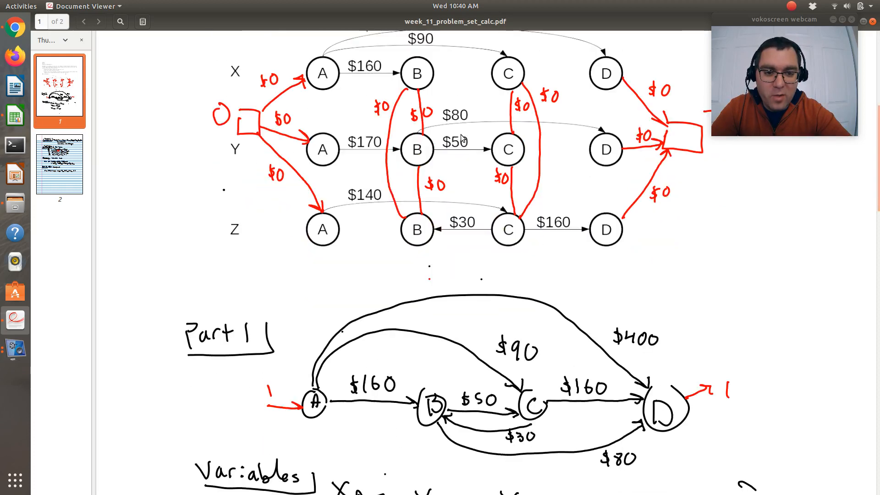
# Review the Problem 1 questions in the PDF, including part 3 on allowing at most 1 transfer, against the network diagrams.
pyautogui.scroll(-2, 461, 135)
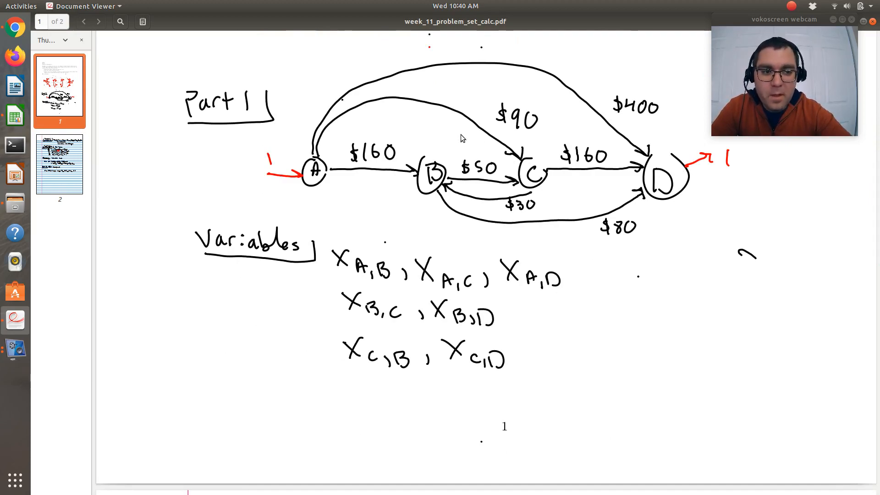
pyautogui.scroll(12, 461, 134)
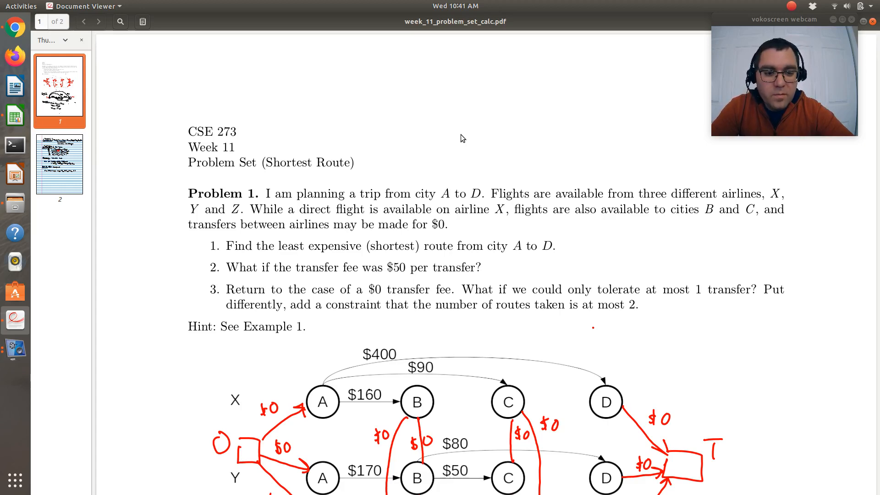
pyautogui.scroll(-3, 461, 134)
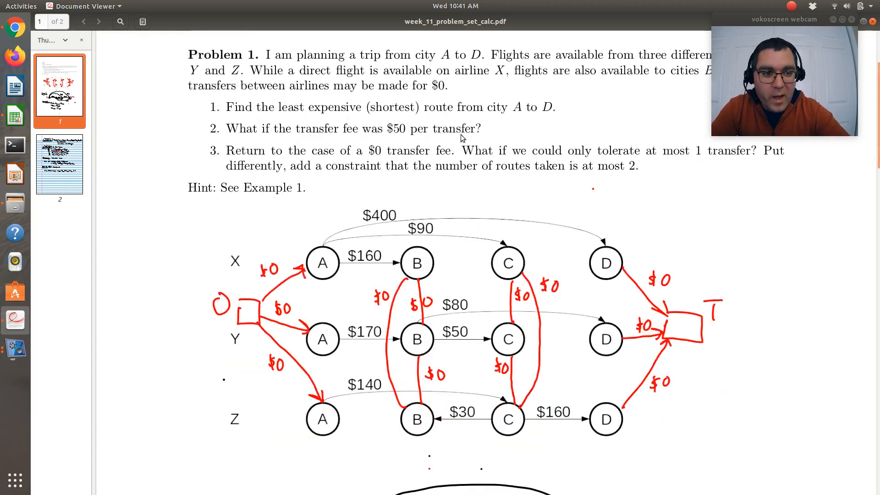
pyautogui.scroll(-8, 461, 134)
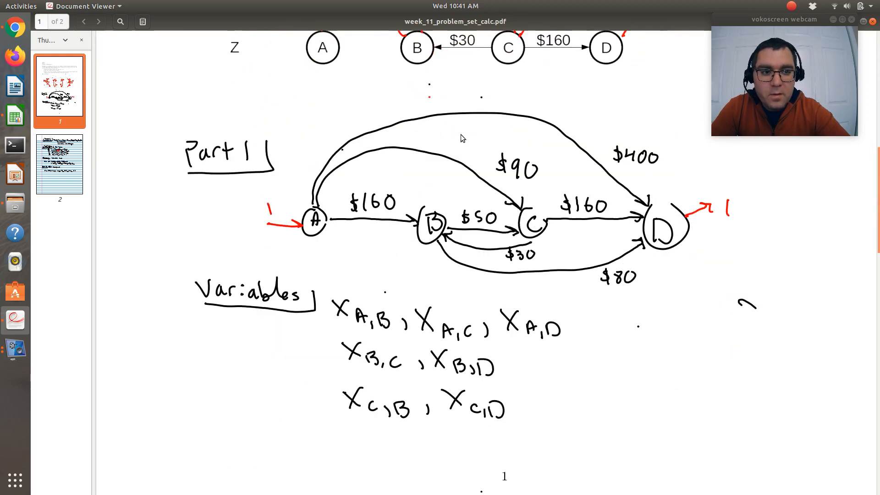
# Switch to LibreOffice Calc and copy the Part_1 sheet to the end position under the name Part_3.
pyautogui.hotkey('alt', 'Tab')
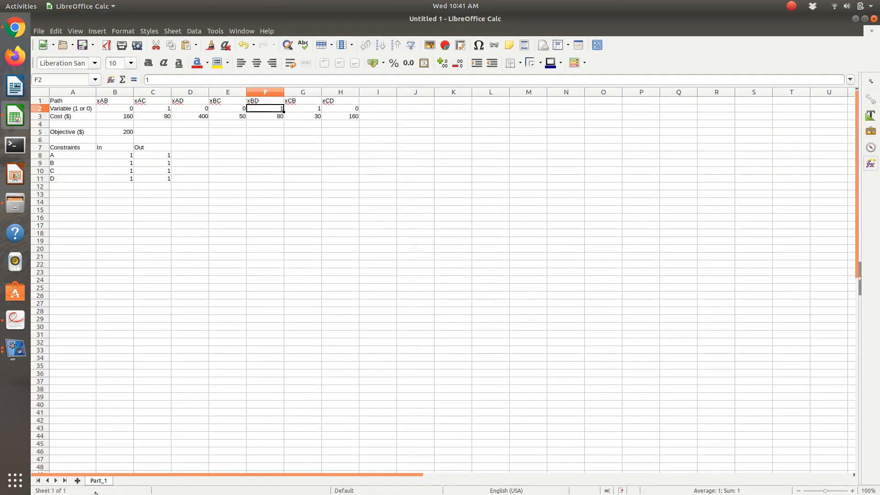
pyautogui.rightClick(98, 481)
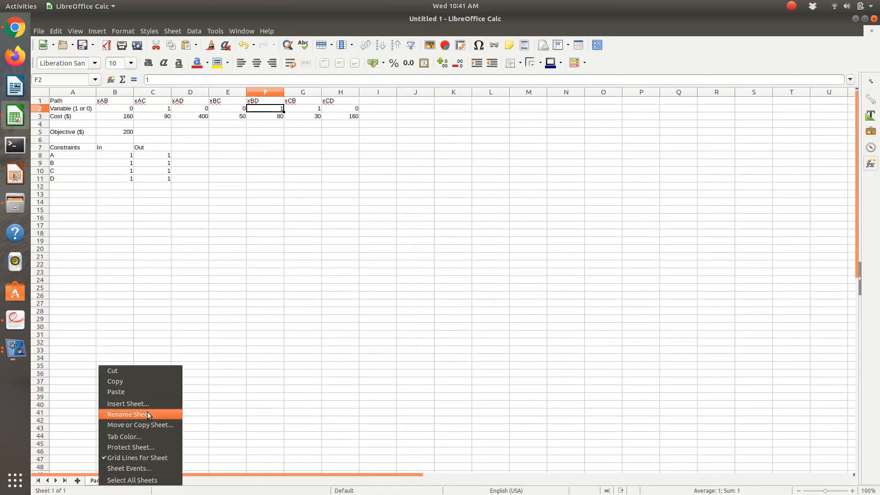
pyautogui.click(150, 423)
pyautogui.click(425, 252)
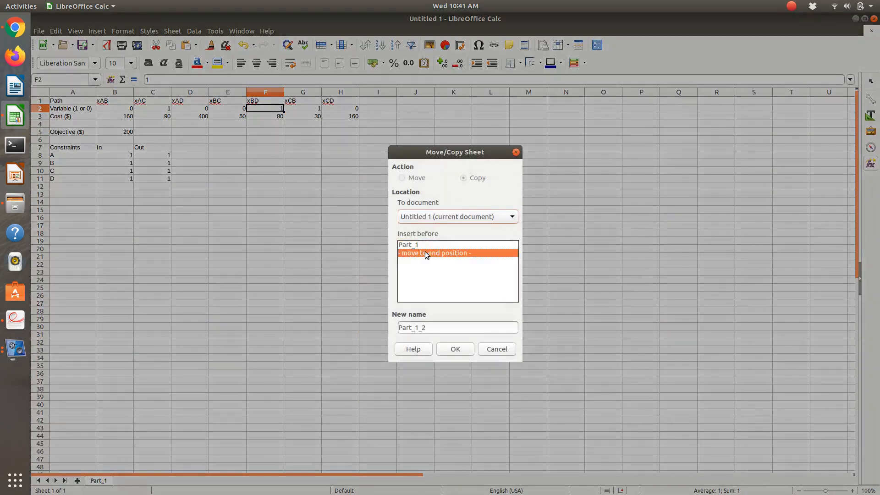
pyautogui.click(436, 326)
pyautogui.press('BackSpace')
pyautogui.press('BackSpace')
pyautogui.press('BackSpace')
pyautogui.write('3')
pyautogui.press('Return')
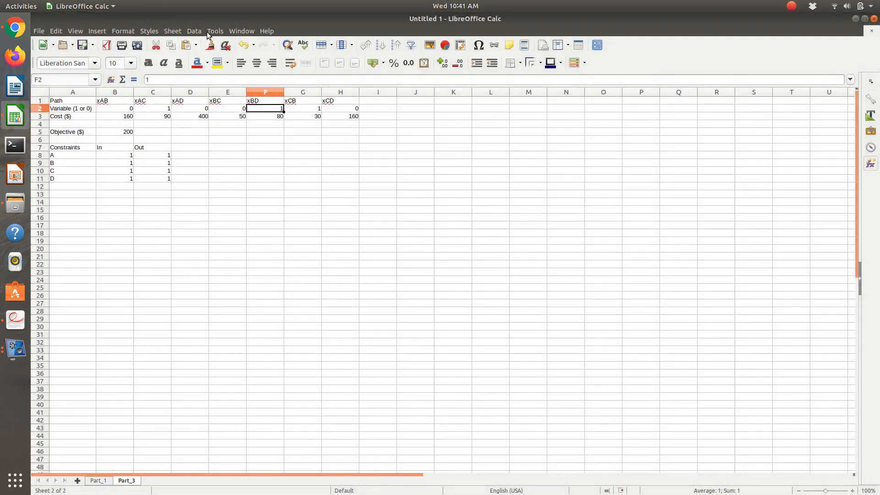
pyautogui.click(67, 201)
pyautogui.write('Sum')
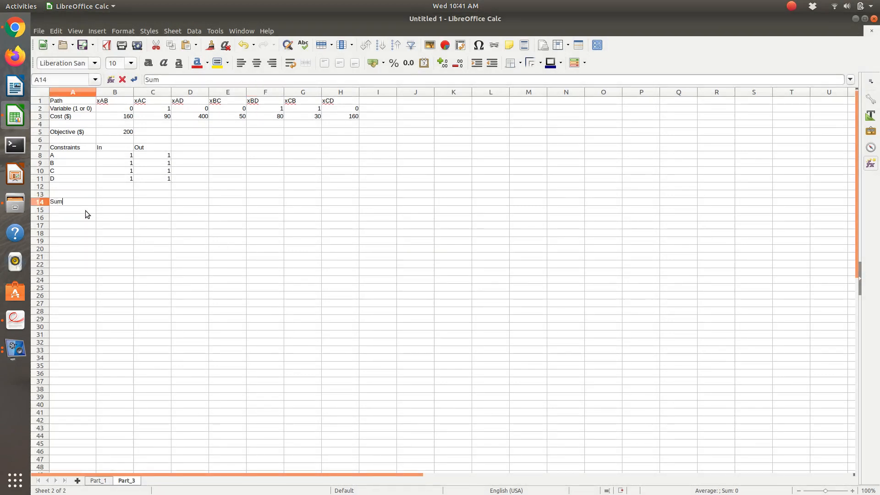
pyautogui.press('BackSpace')
pyautogui.press('BackSpace')
pyautogui.press('BackSpace')
pyautogui.write('Number of Rou')
pyautogui.press('BackSpace')
pyautogui.press('BackSpace')
pyautogui.press('BackSpace')
pyautogui.press('BackSpace')
pyautogui.press('BackSpace')
pyautogui.press('BackSpace')
pyautogui.press('BackSpace')
pyautogui.press('BackSpace')
pyautogui.press('BackSpace')
pyautogui.press('Escape')
# Label cell A13 below the constraints table as "# of routes".
pyautogui.press('Up')
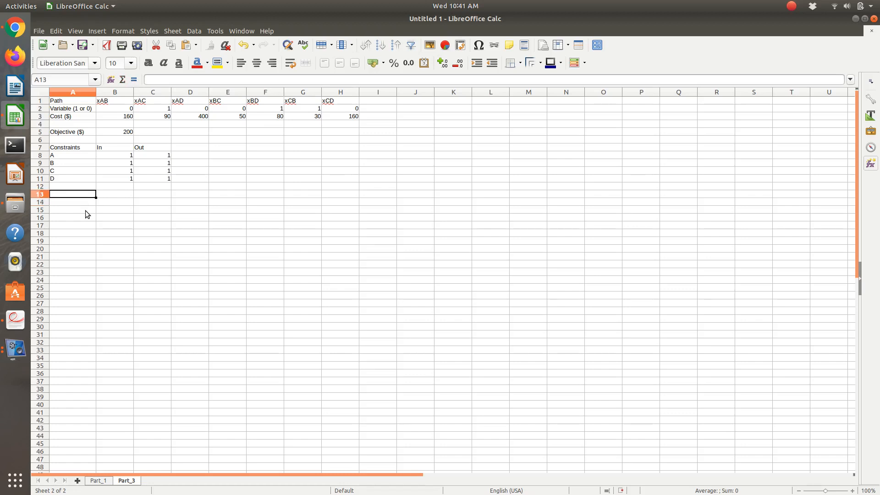
pyautogui.press('F2')
pyautogui.write('# of routs')
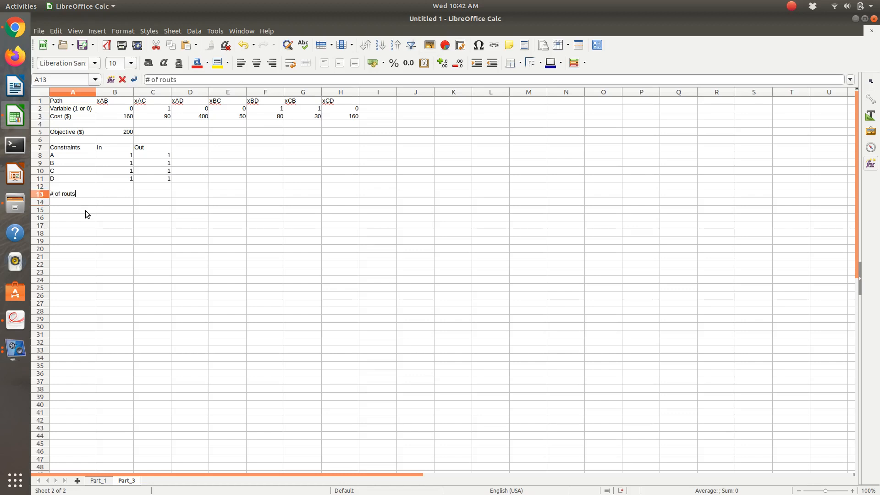
pyautogui.press('Left')
pyautogui.write('e')
pyautogui.press('Tab')
# Total the path variables in B13 with =SUM(B2:H2) and enter the route limit 2 in C13.
pyautogui.write('=')
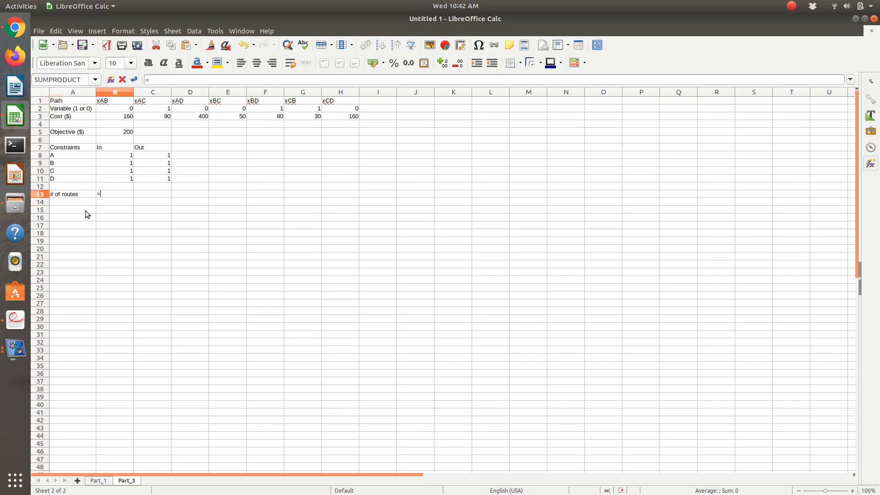
pyautogui.write('sum(')
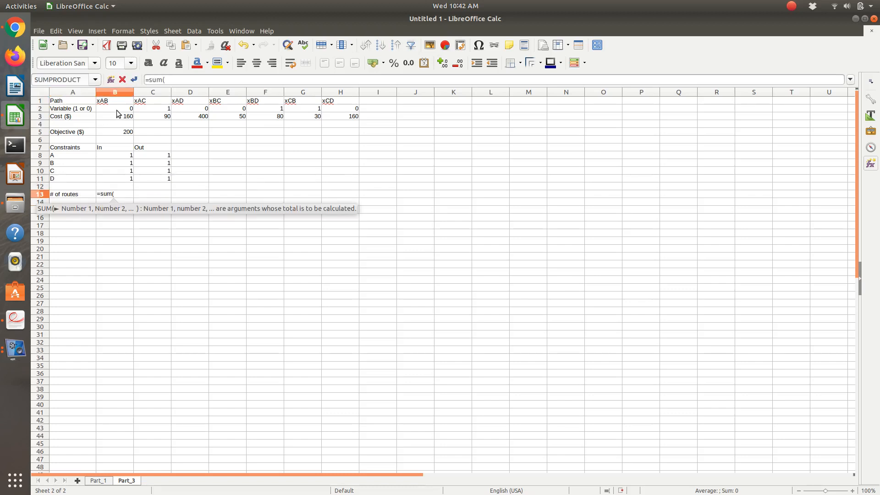
pyautogui.moveTo(117, 110); pyautogui.dragTo(343, 110)
pyautogui.press('Return')
pyautogui.press('Right')
pyautogui.press('Up')
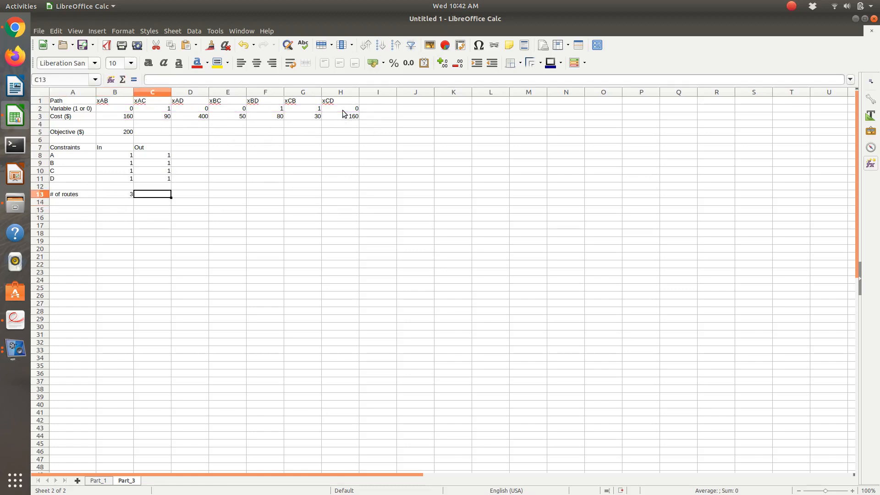
pyautogui.write('2')
pyautogui.press('Left')
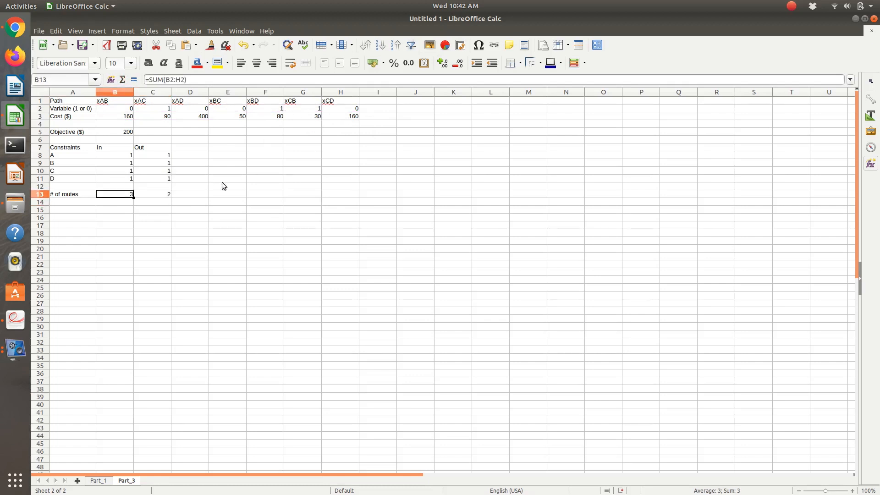
# Add the limiting condition B13 <= C13 to the Solver model, then solve it and keep the result.
pyautogui.click(215, 31)
pyautogui.click(235, 111)
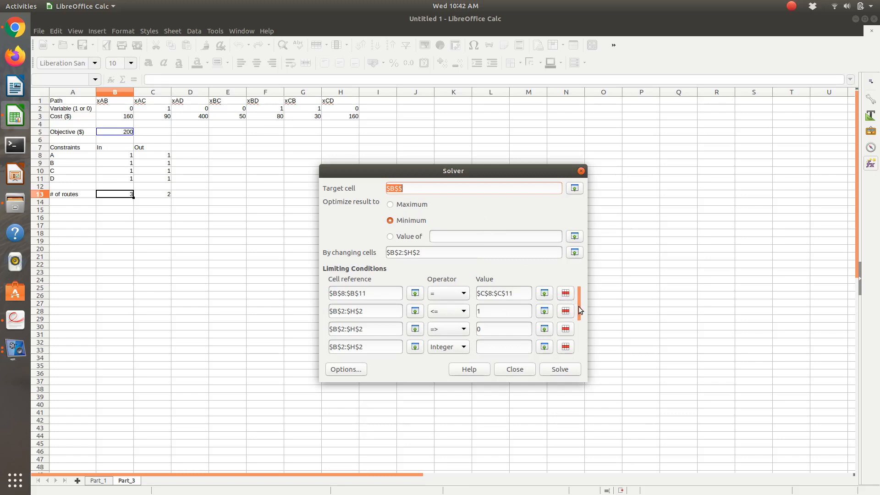
pyautogui.moveTo(581, 315); pyautogui.dragTo(582, 323)
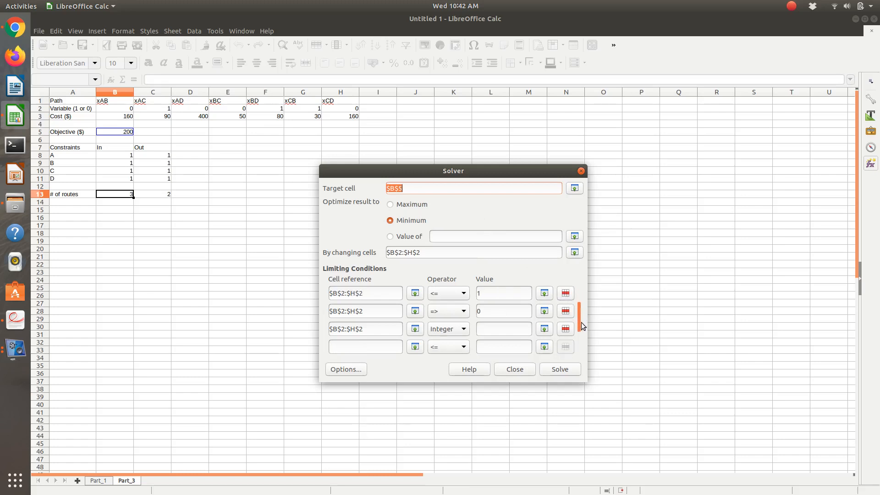
pyautogui.click(415, 329)
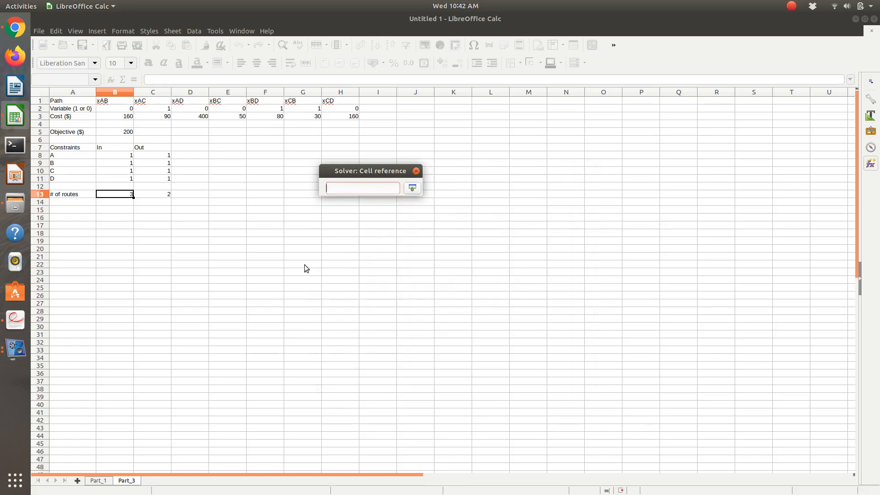
pyautogui.click(120, 193)
pyautogui.press('Return')
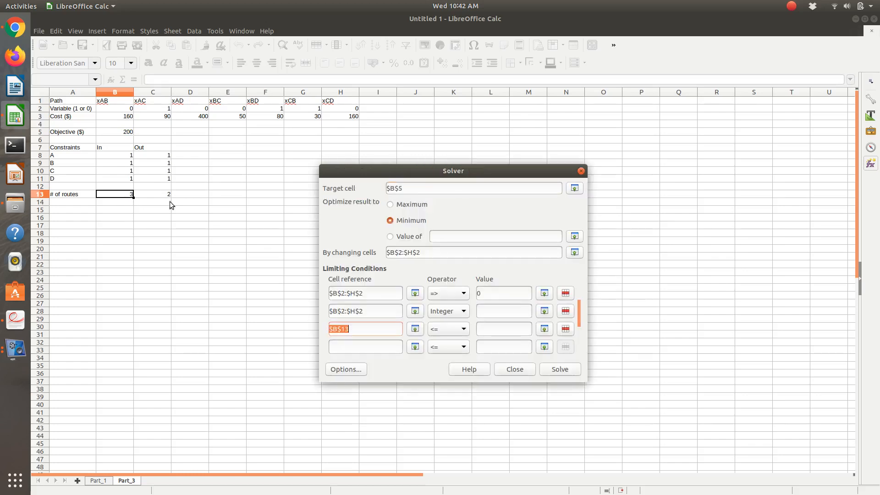
pyautogui.click(544, 328)
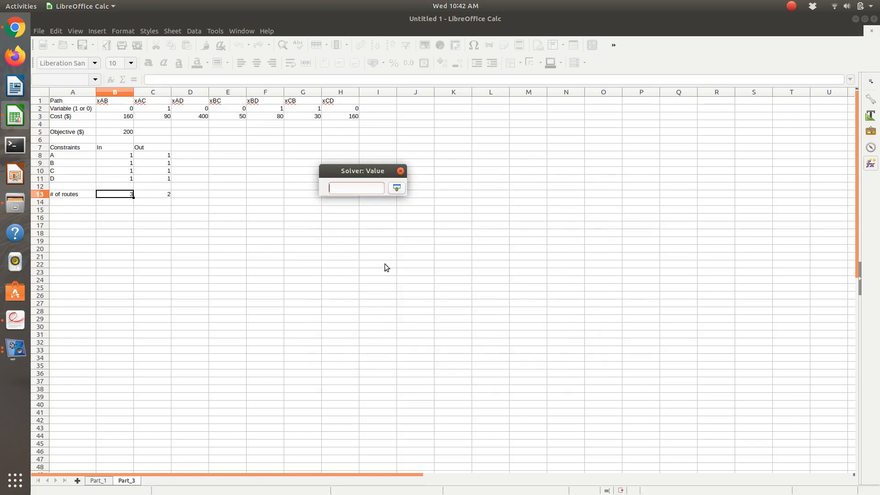
pyautogui.click(163, 195)
pyautogui.press('Return')
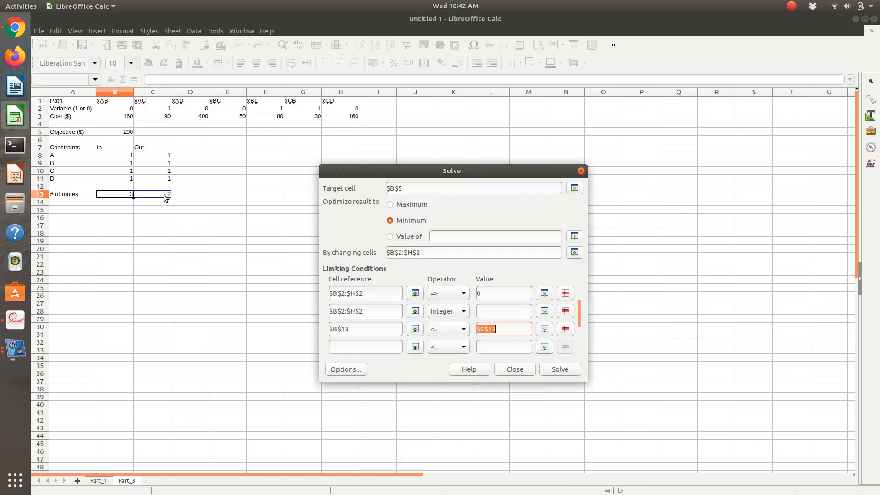
pyautogui.click(554, 368)
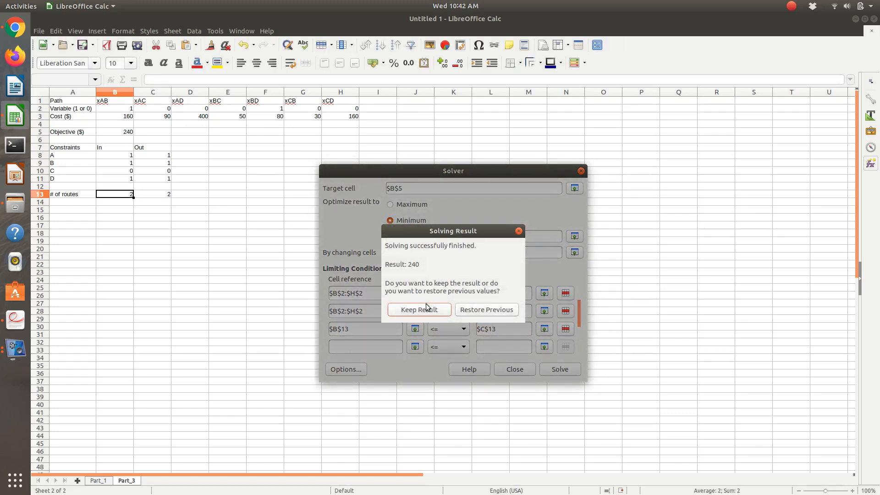
pyautogui.click(419, 310)
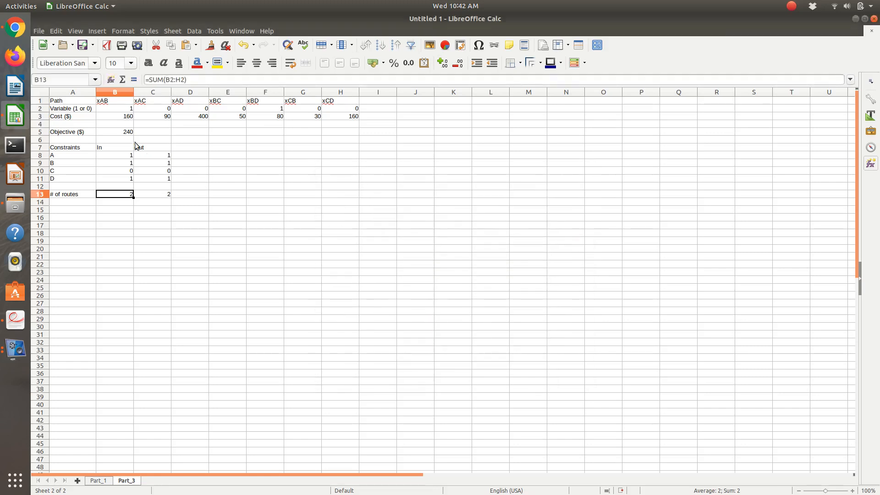
# Compare the objective in B5 on the Part_3 sheet with the one on the Part_1 sheet.
pyautogui.click(128, 131)
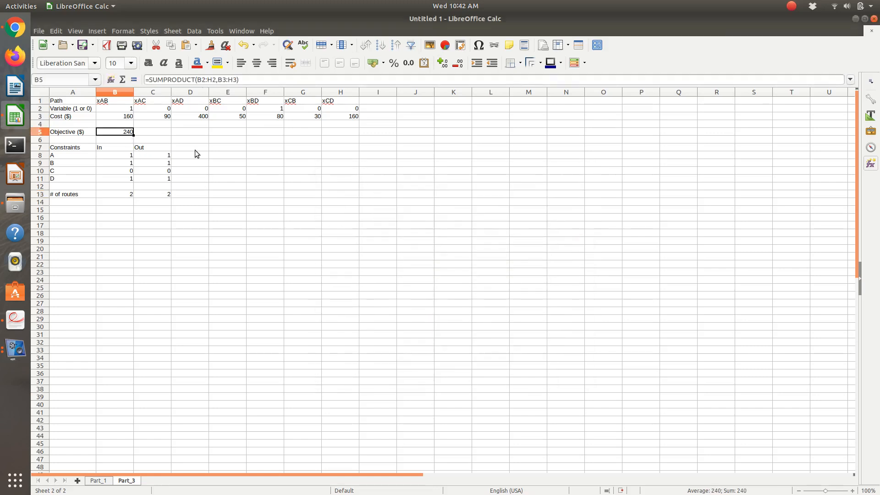
pyautogui.click(99, 480)
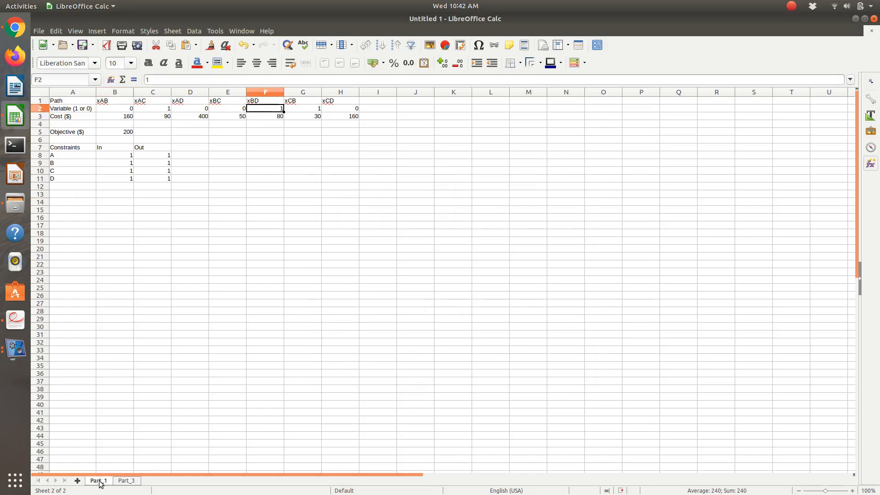
pyautogui.click(127, 482)
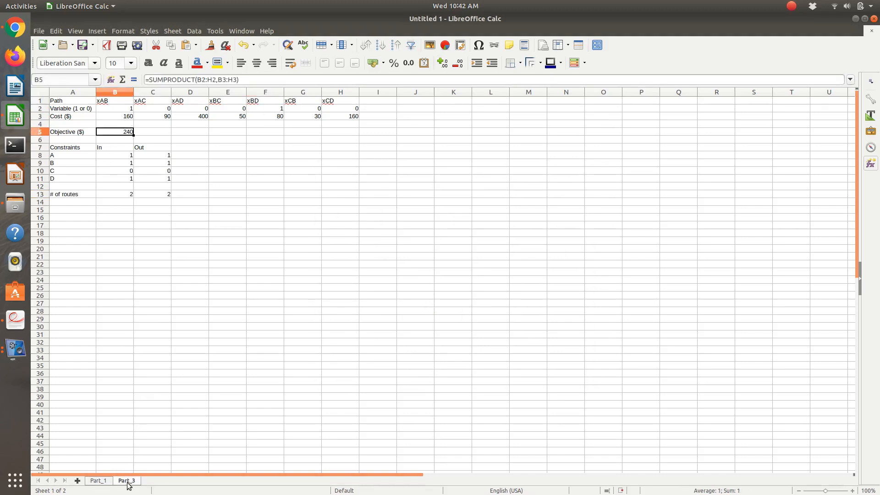
# Trace the Part_3 path variables in row 2 on the Part 1 network and the X, Y and Z route diagram in the PDF.
pyautogui.click(131, 110)
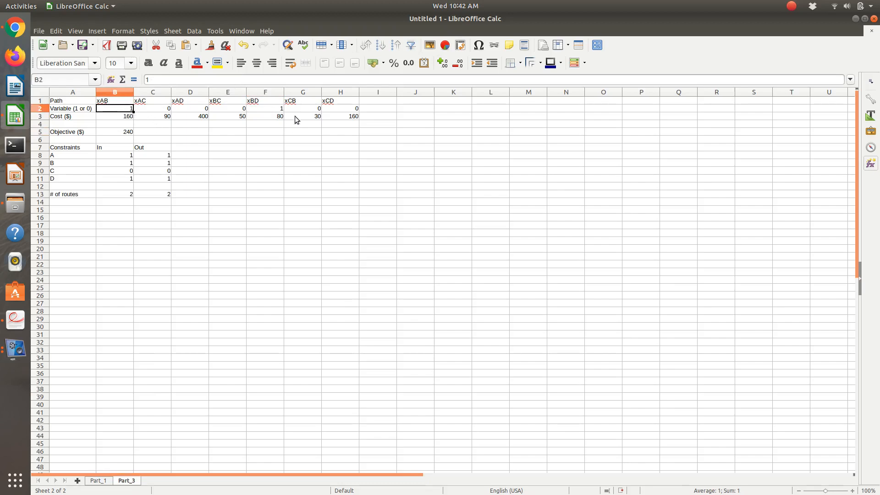
pyautogui.hotkey('alt', 'Tab')
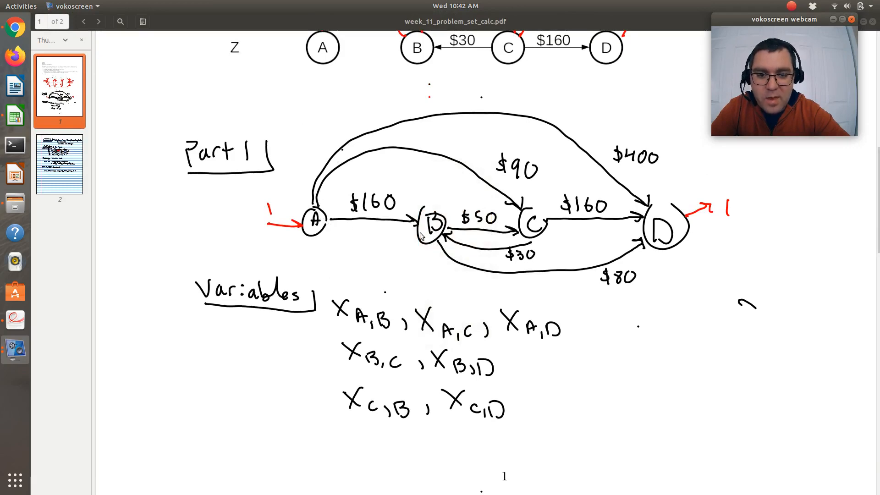
pyautogui.hotkey('alt', 'Tab')
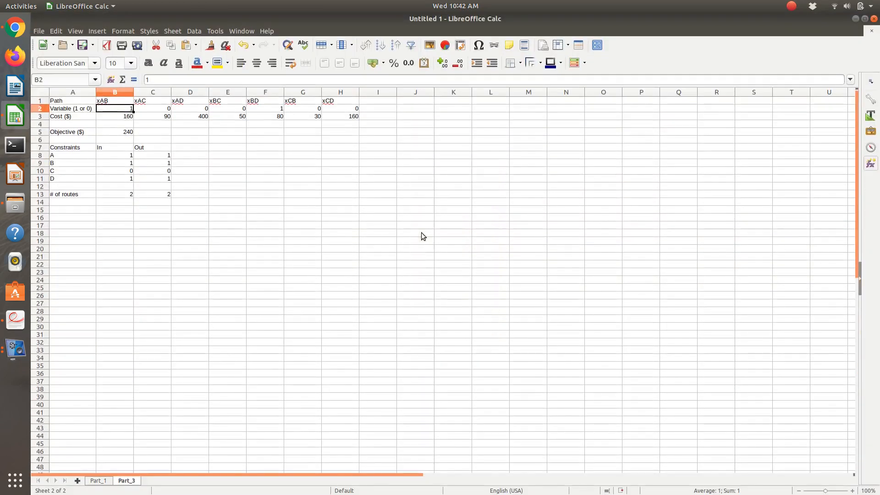
pyautogui.hotkey('alt', 'Tab')
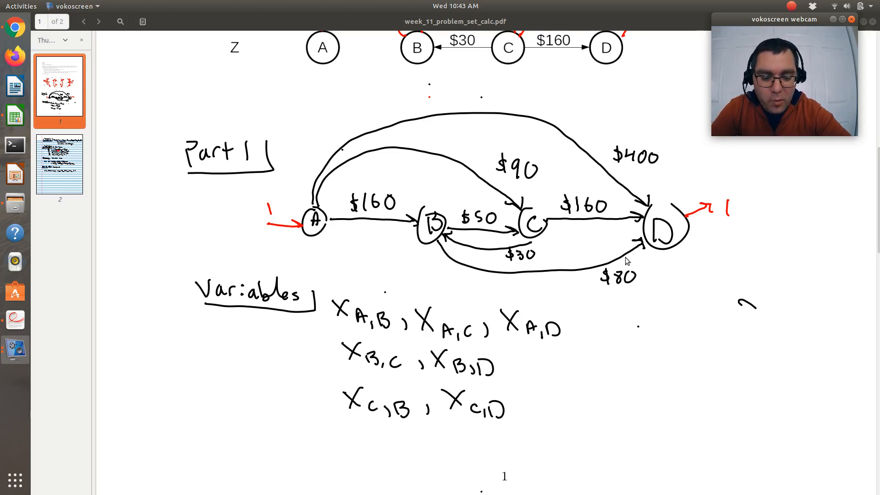
pyautogui.click(551, 292)
pyautogui.scroll(2, 551, 293)
pyautogui.scroll(6, 552, 297)
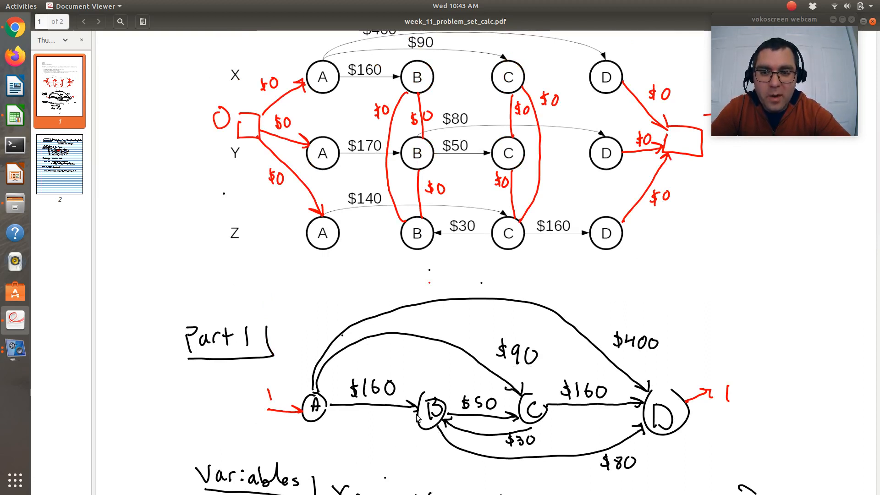
pyautogui.scroll(-5, 417, 416)
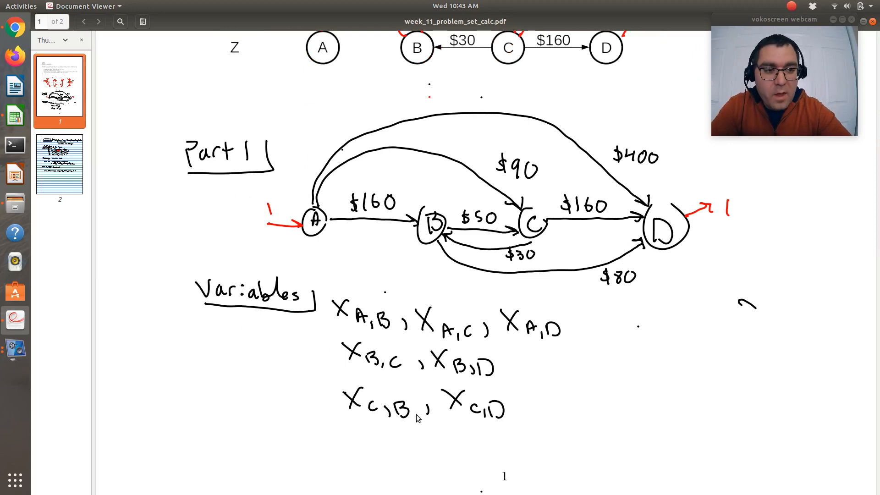
pyautogui.scroll(11, 417, 417)
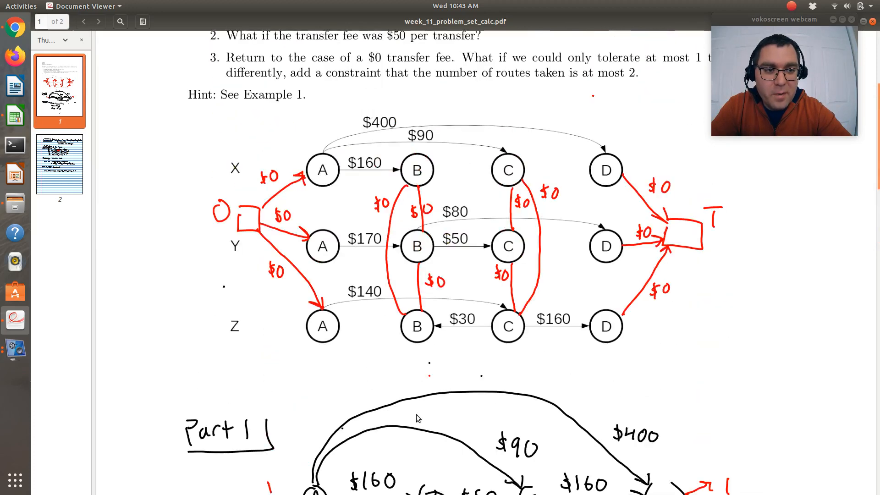